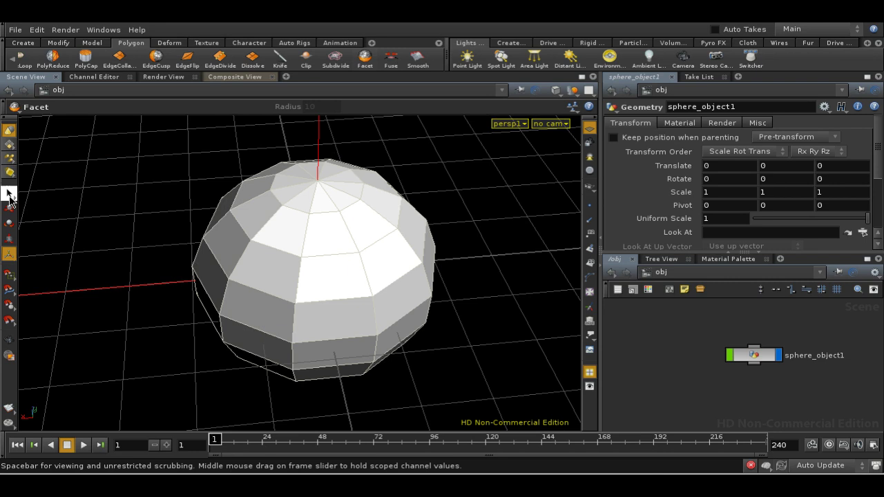
# - Select sphere_object1 and dive into its sphere1 geometry
pyautogui.click(9, 197)
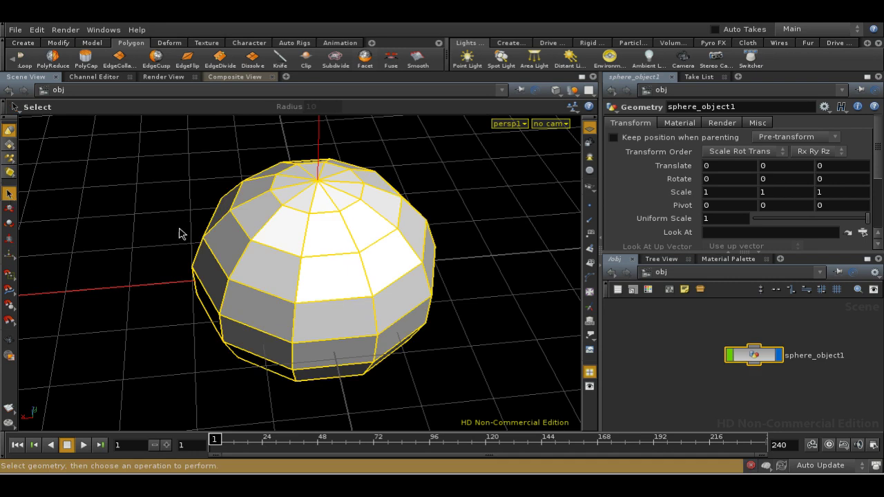
pyautogui.click(284, 262)
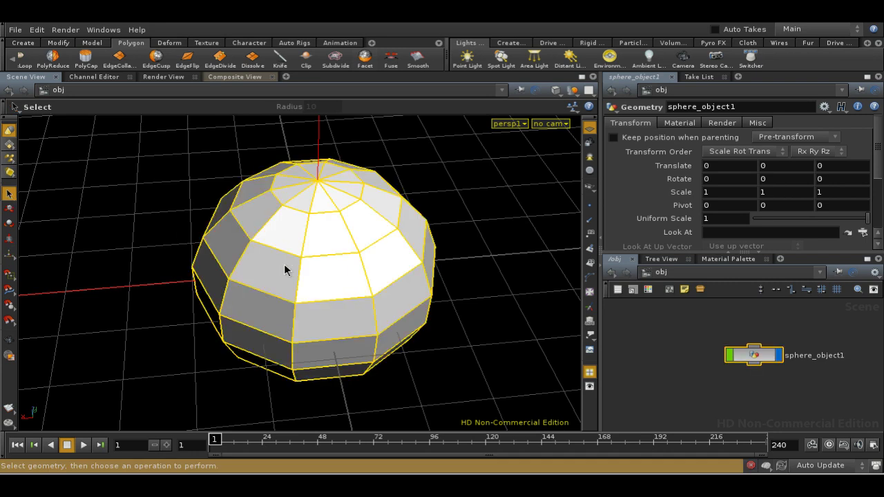
pyautogui.click(11, 146)
# - Set the geometry selection mode to Primitives
pyautogui.rightClick(11, 146)
pyautogui.click(38, 169)
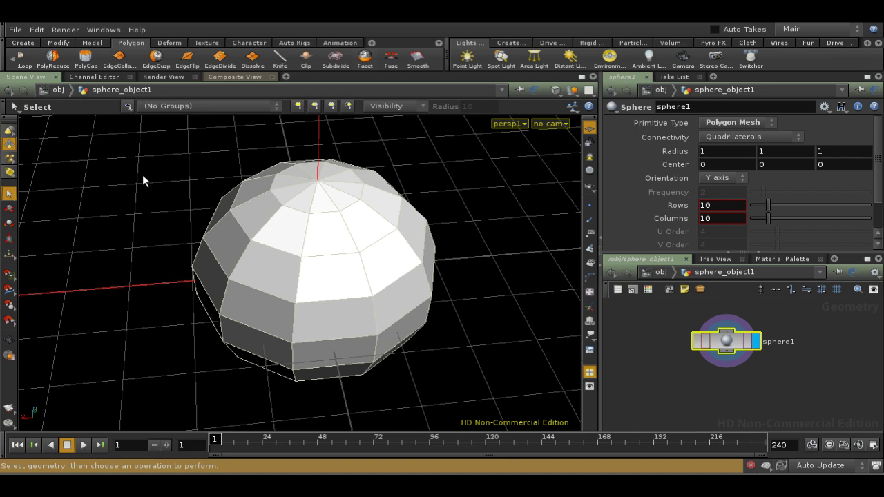
pyautogui.rightClick(10, 145)
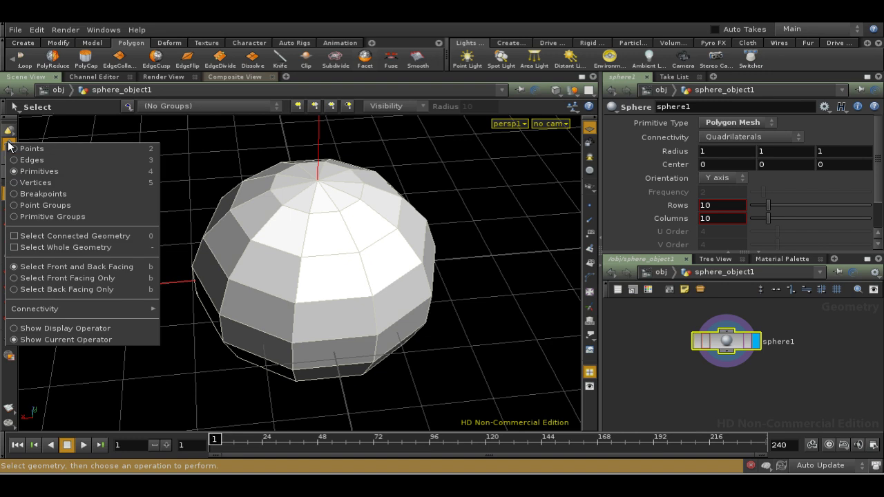
pyautogui.click(165, 136)
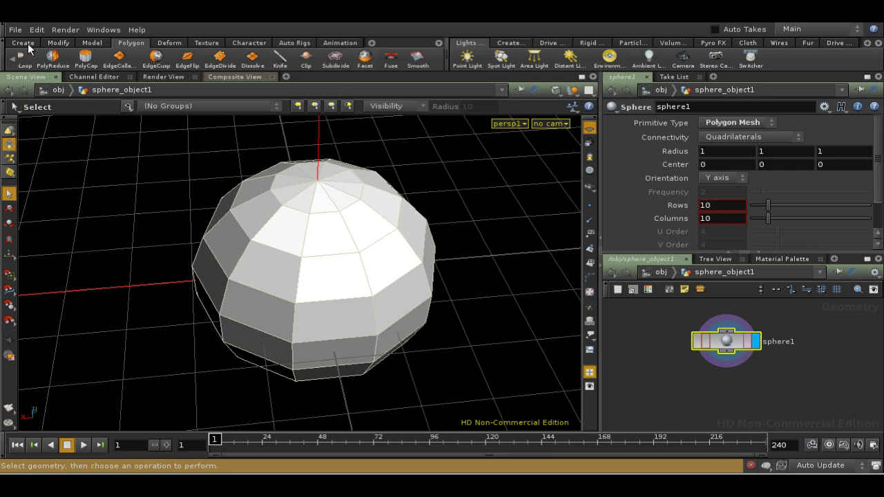
# - Tumble the sphere view, then browse the Create, Modify and Model shelf tabs
pyautogui.press('Escape')
pyautogui.moveTo(159, 219); pyautogui.dragTo(136, 221)
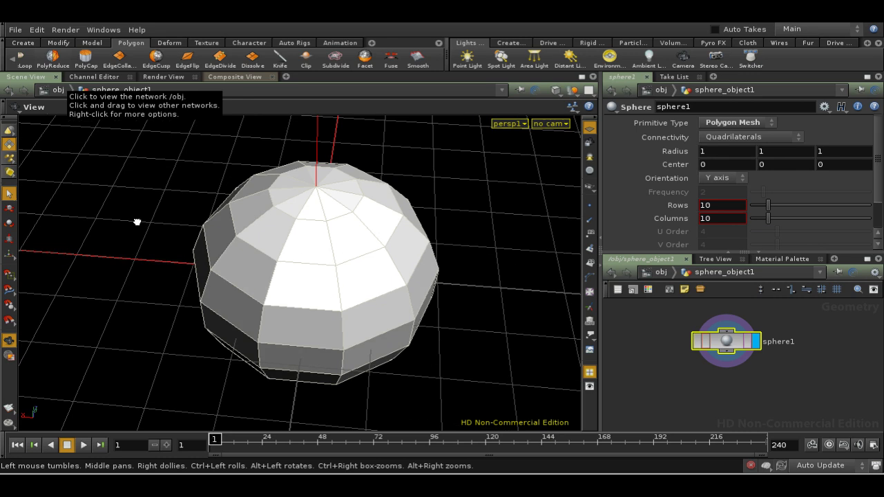
pyautogui.press('s')
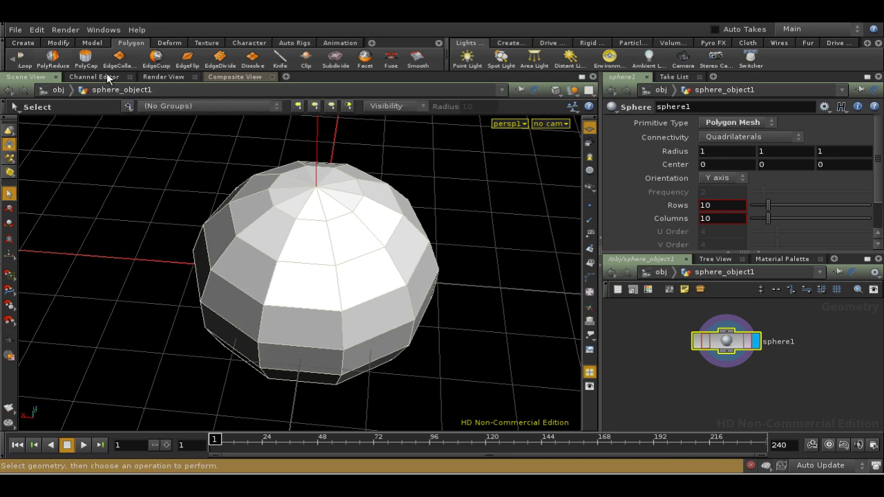
pyautogui.click(22, 43)
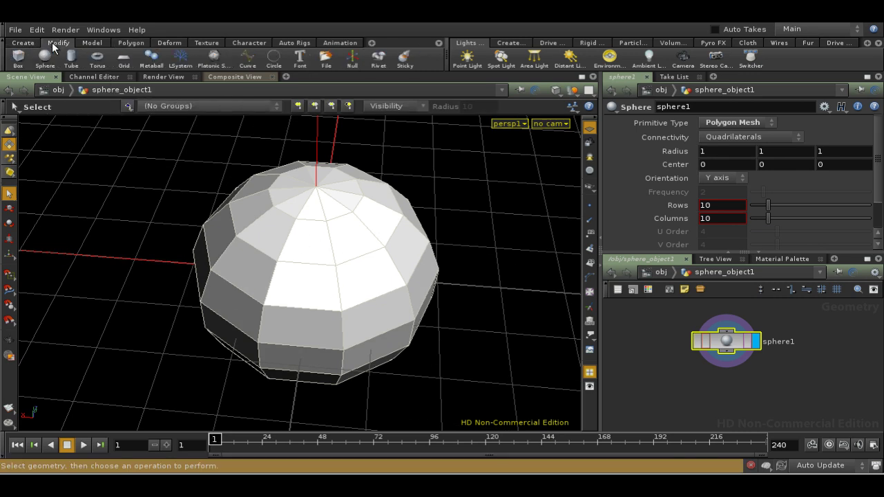
pyautogui.click(53, 42)
pyautogui.click(90, 42)
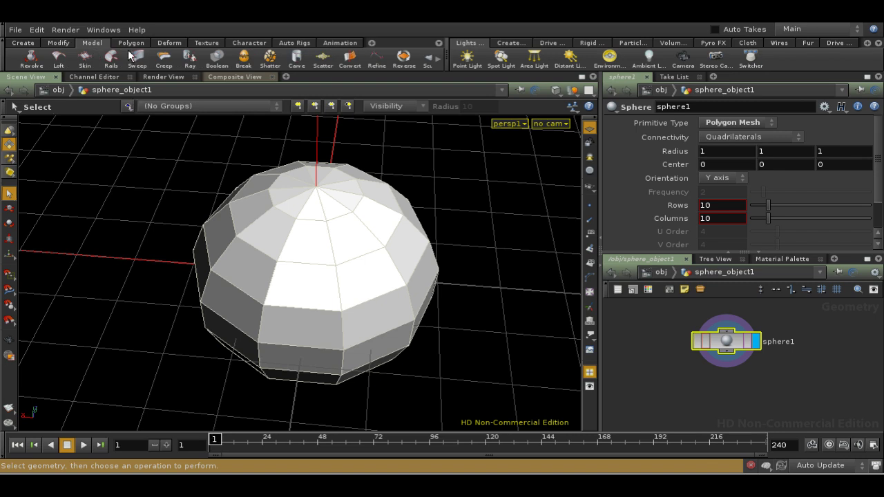
# - Show the full Polygon shelf and start the Facet tool
pyautogui.click(128, 43)
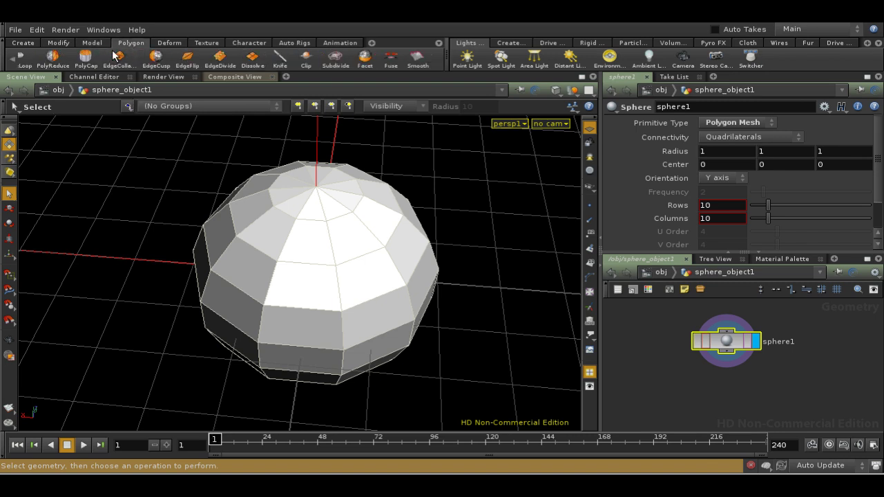
pyautogui.click(14, 61)
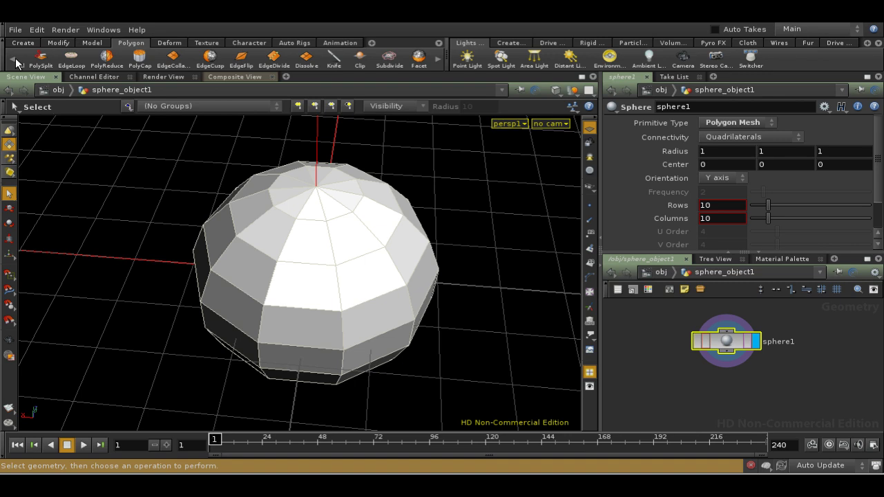
pyautogui.click(437, 60)
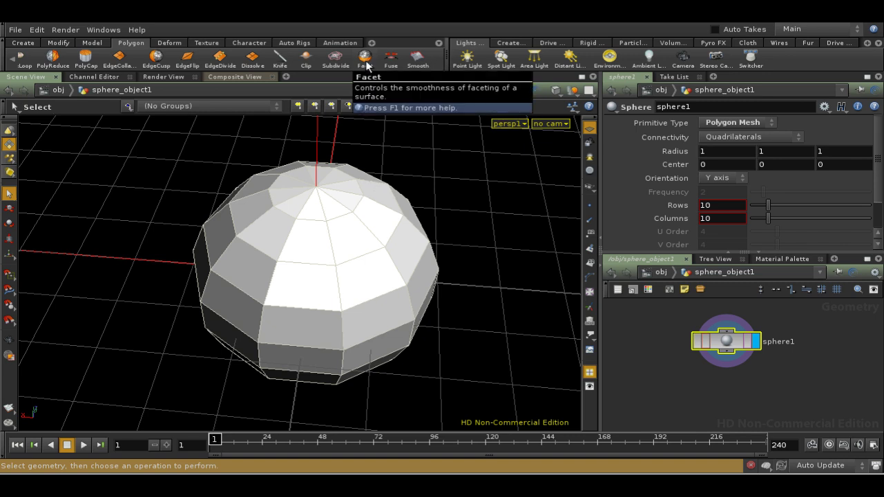
pyautogui.click(366, 62)
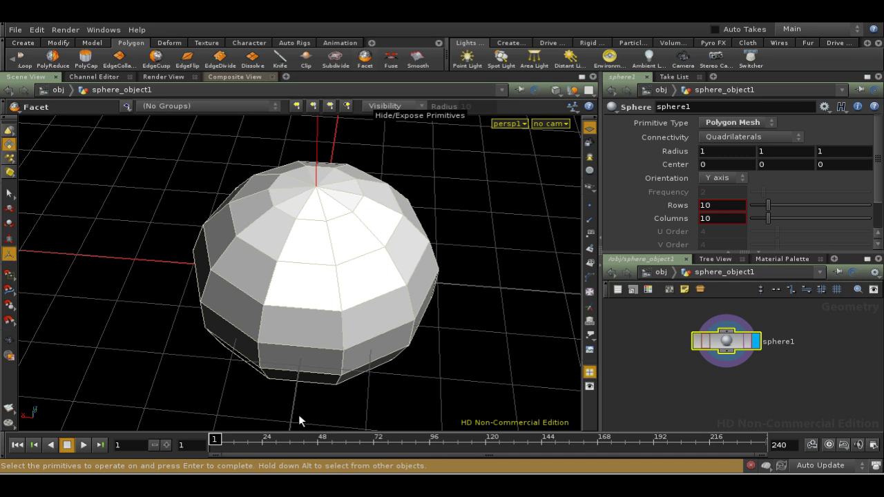
pyautogui.click(313, 289)
pyautogui.keyDown('shift'); pyautogui.click(366, 283); pyautogui.keyUp('shift')
pyautogui.keyDown('shift'); pyautogui.click(355, 251); pyautogui.keyUp('shift')
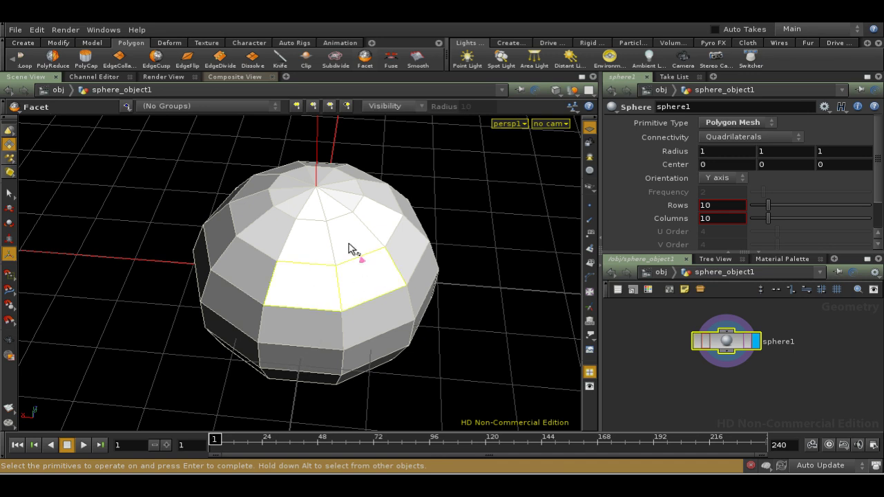
pyautogui.keyDown('shift'); pyautogui.click(405, 260); pyautogui.keyUp('shift')
pyautogui.keyDown('shift'); pyautogui.click(384, 238); pyautogui.keyUp('shift')
pyautogui.press('Return')
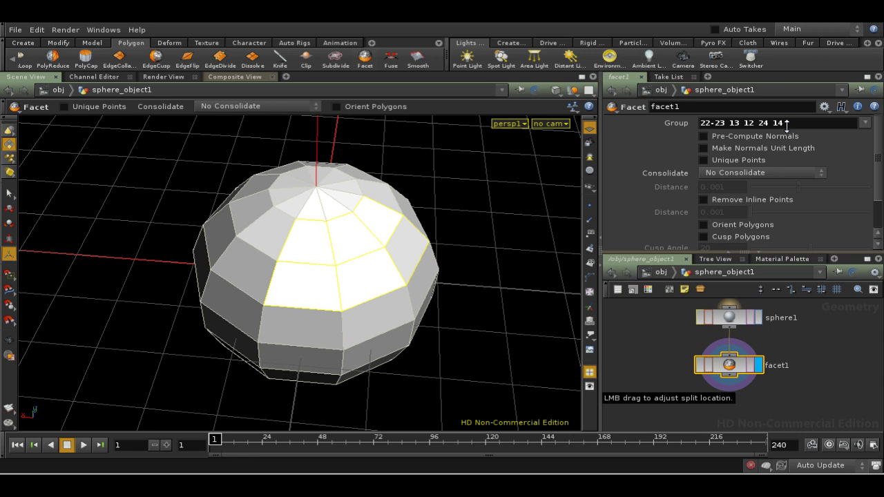
pyautogui.hotkey('ctrl', 'Left')
pyautogui.hotkey('ctrl', 'Left')
pyautogui.hotkey('ctrl', 'Left')
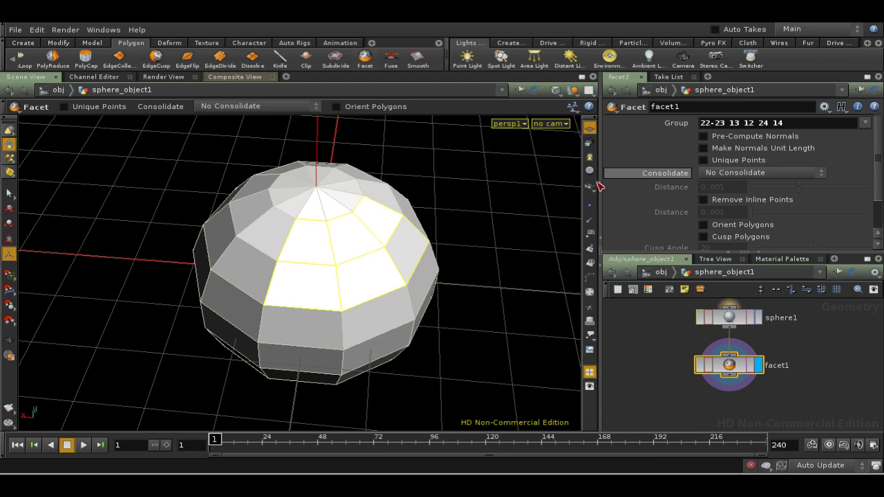
pyautogui.click(590, 263)
pyautogui.press('w')
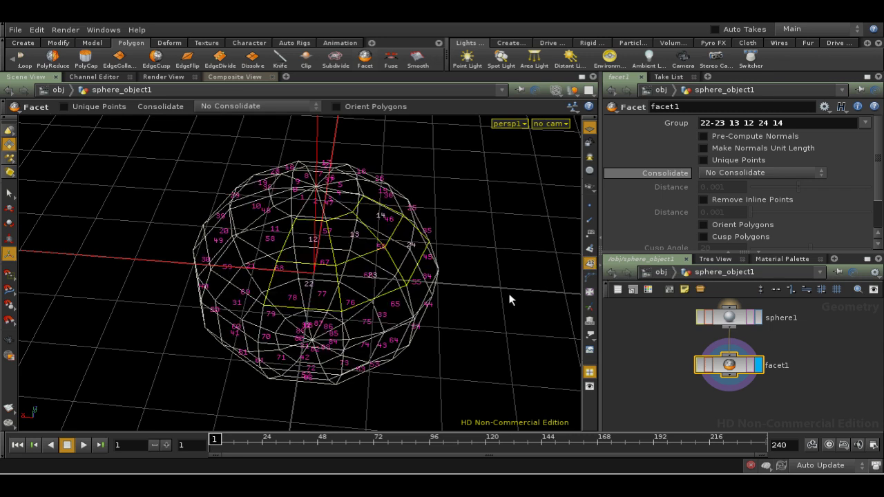
pyautogui.moveTo(509, 300); pyautogui.dragTo(484, 172, button='right')
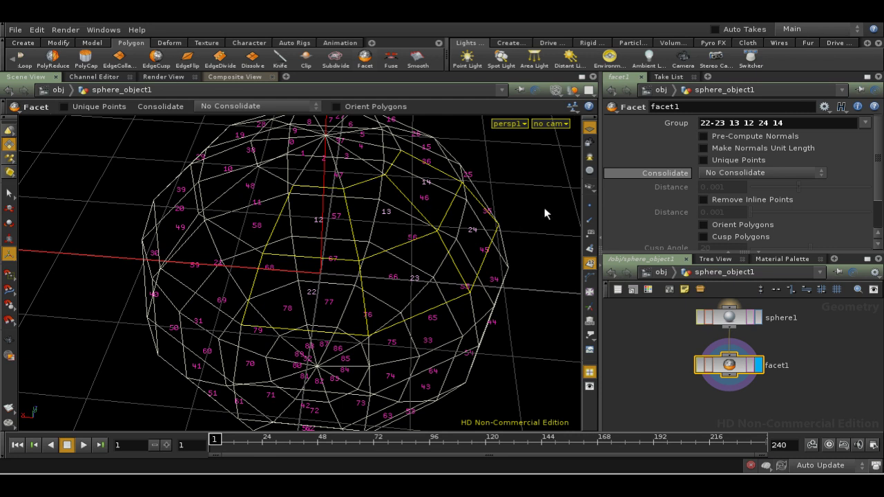
pyautogui.press('w')
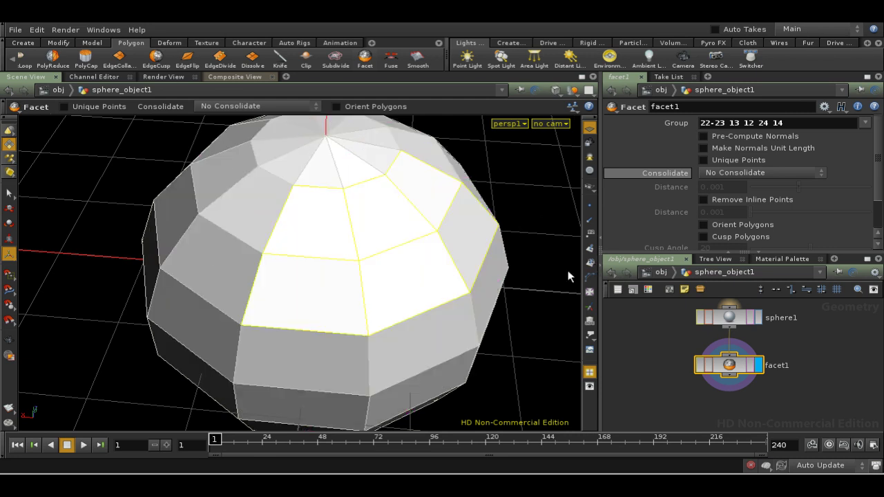
pyautogui.moveTo(546, 237); pyautogui.dragTo(545, 251)
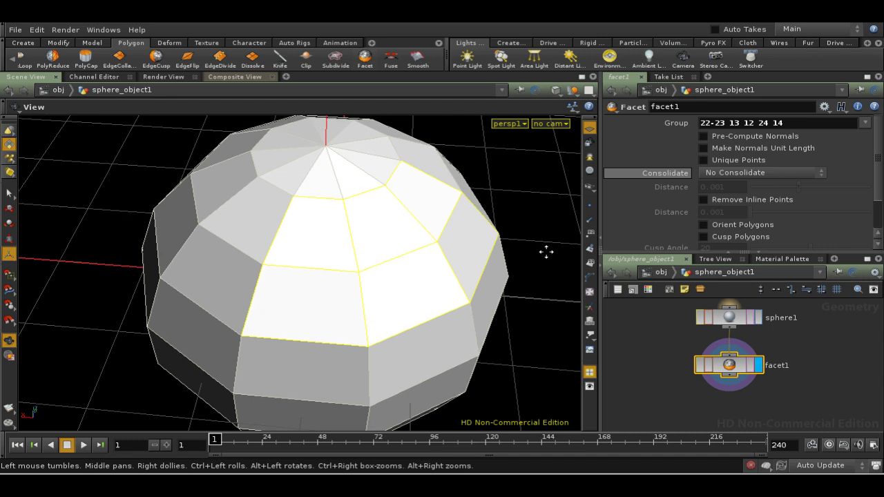
pyautogui.moveTo(542, 241); pyautogui.dragTo(538, 316, button='right')
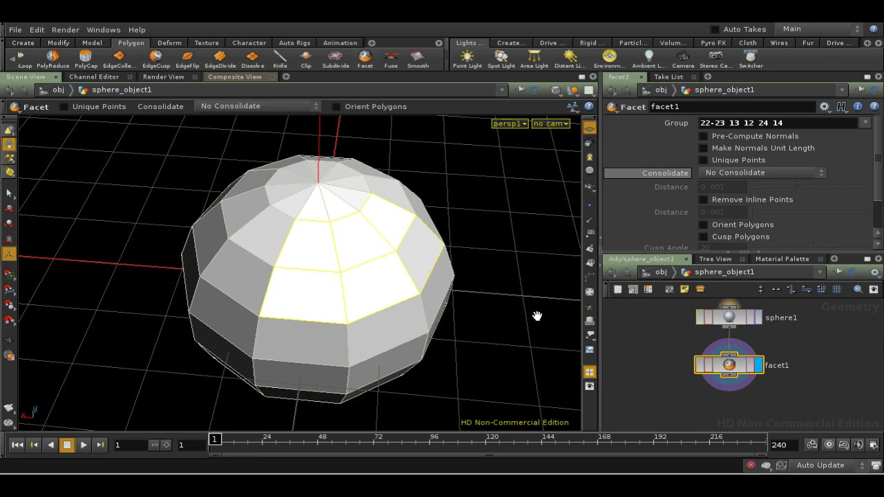
# - Delete the Facet node and box-select four front points in Points mode
pyautogui.press('Delete')
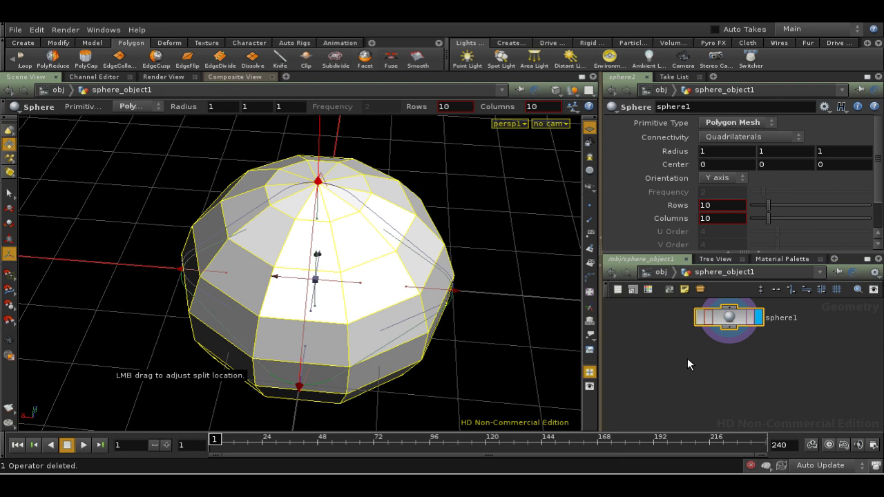
pyautogui.press('h')
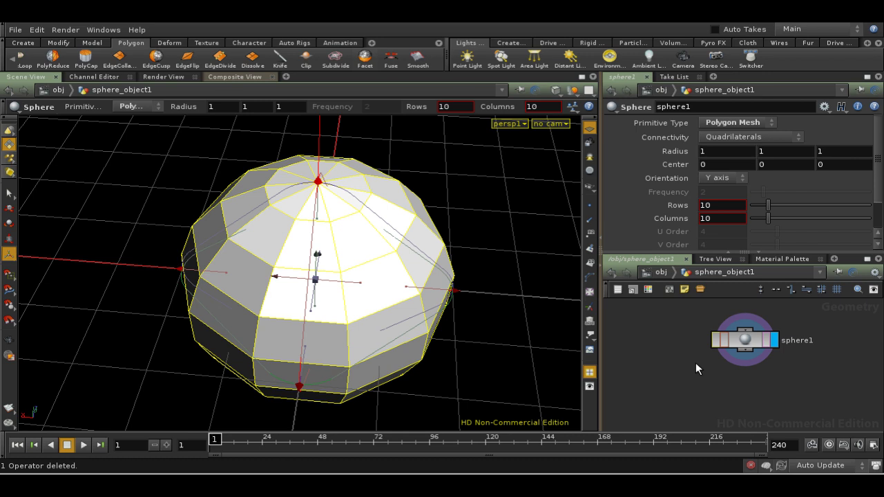
pyautogui.rightClick(6, 145)
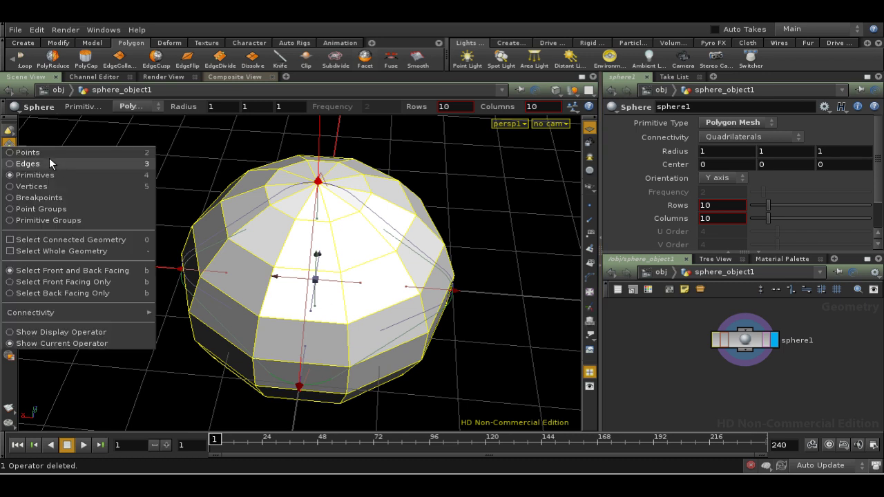
pyautogui.click(31, 152)
pyautogui.moveTo(229, 243); pyautogui.dragTo(365, 347)
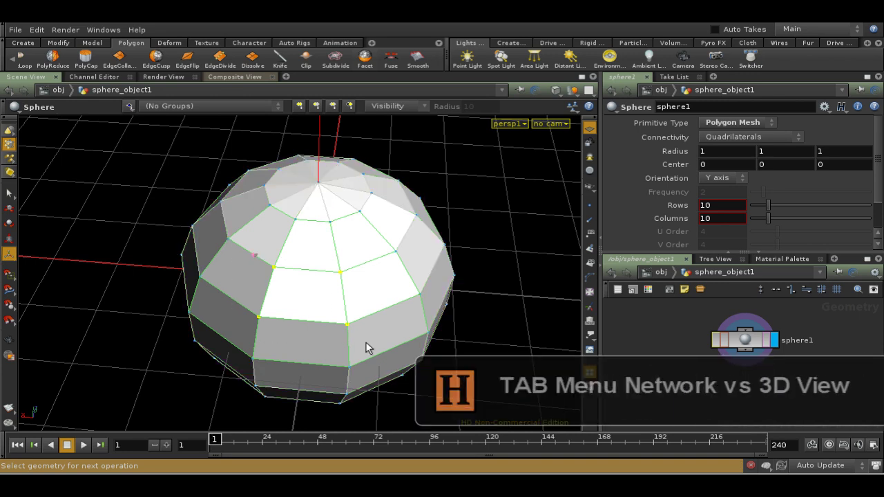
# - Add a Color node below sphere1, then delete it again
pyautogui.press('Tab')
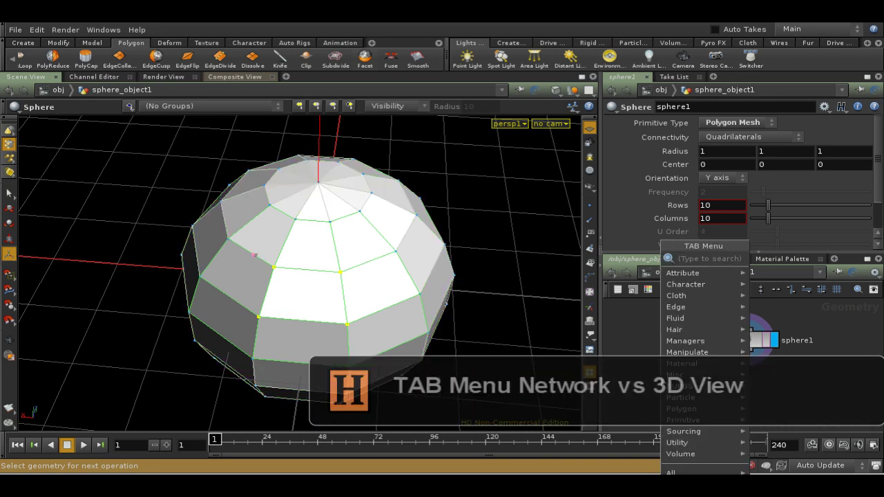
pyautogui.write('color')
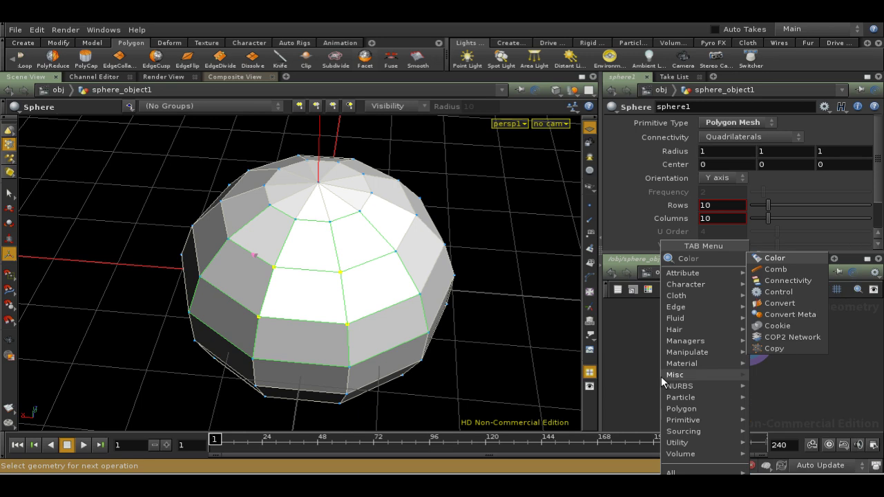
pyautogui.click(777, 259)
pyautogui.click(751, 395)
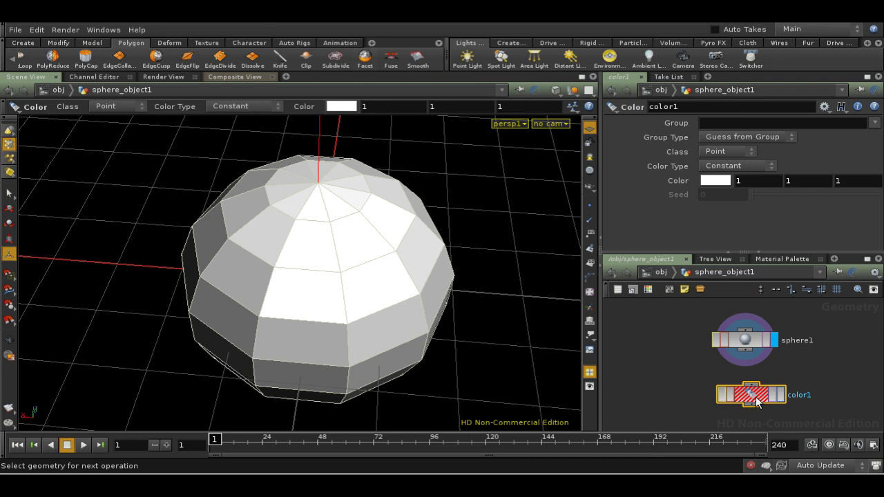
pyautogui.press('Delete')
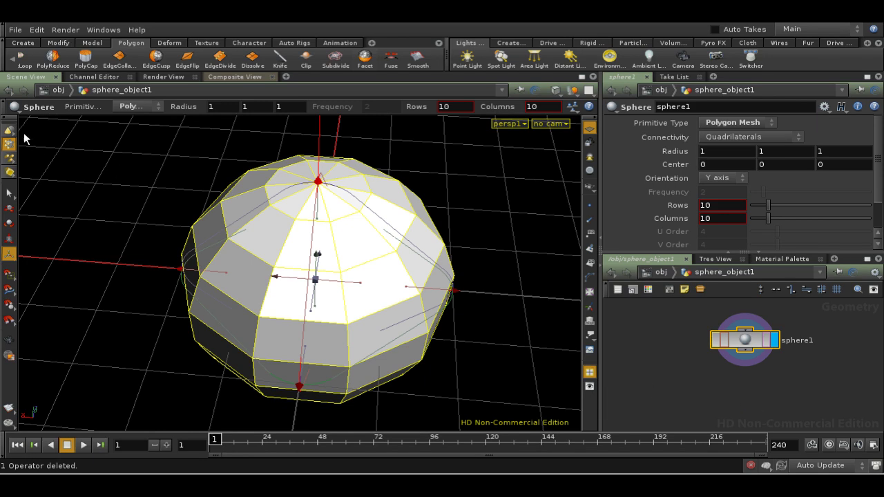
pyautogui.press('s')
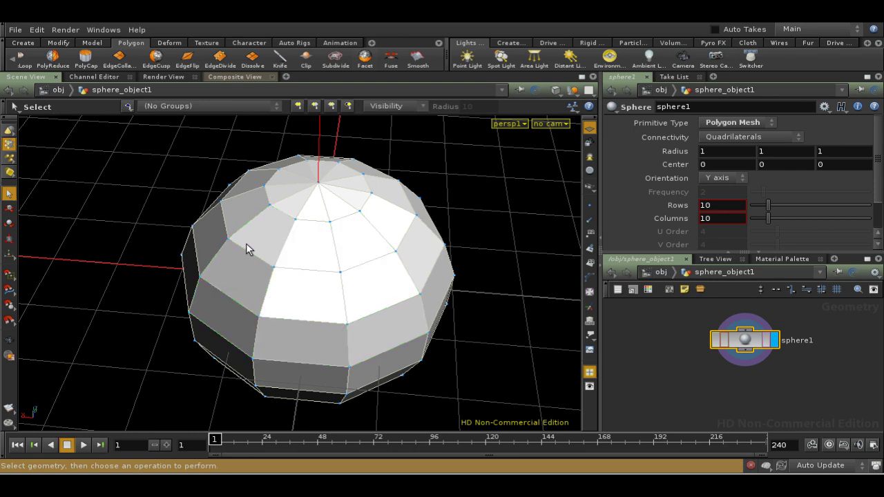
pyautogui.moveTo(253, 253); pyautogui.dragTo(359, 337)
pyautogui.keyDown('shift'); pyautogui.moveTo(322, 203); pyautogui.dragTo(398, 302); pyautogui.keyUp('shift')
pyautogui.moveTo(248, 256); pyautogui.dragTo(356, 356)
pyautogui.press('Tab')
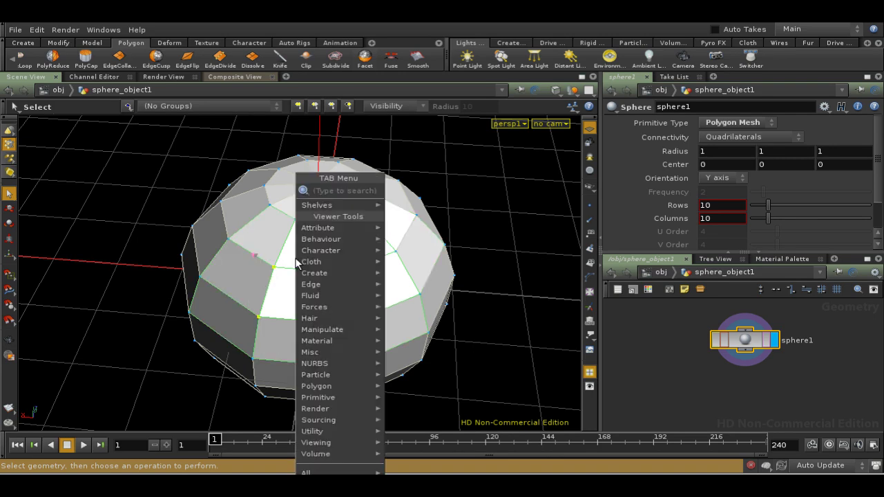
pyautogui.write('color')
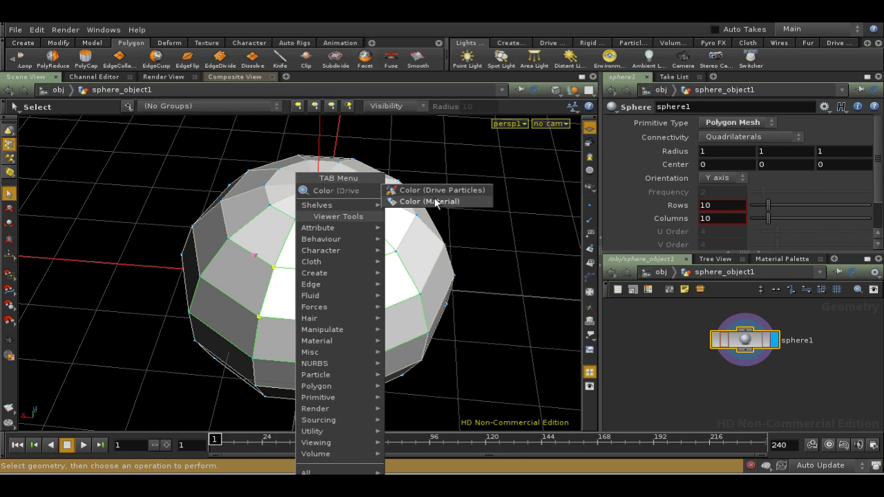
pyautogui.click(433, 191)
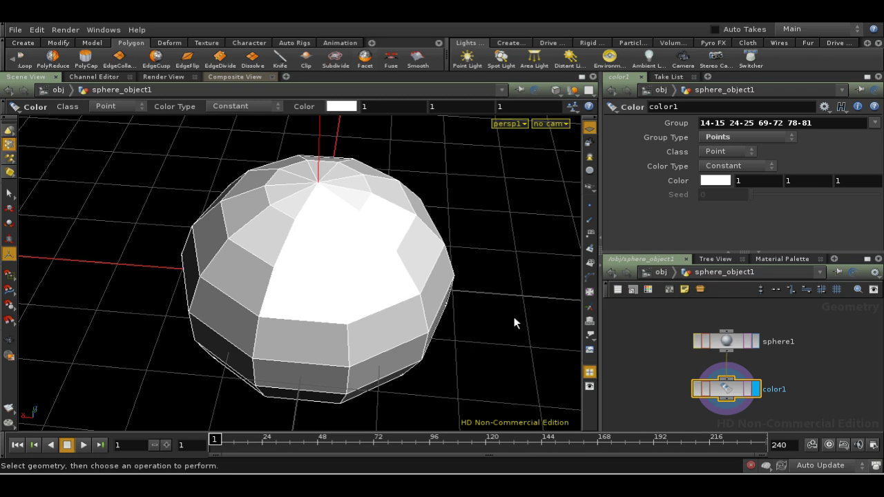
pyautogui.moveTo(781, 378); pyautogui.dragTo(806, 354, button='middle')
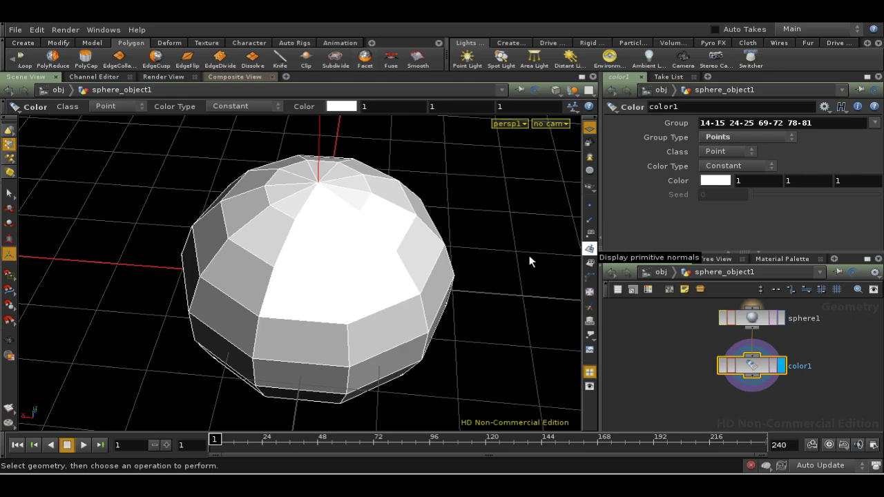
# - Set color1's colour to salmon pink (1, 0.524458, 0.472) by raising saturation
pyautogui.press('w')
pyautogui.moveTo(526, 259)
pyautogui.mouseDown()
pyautogui.moveTo(512, 272)
pyautogui.moveTo(471, 258)
pyautogui.moveTo(501, 288)
pyautogui.moveTo(533, 287)
pyautogui.moveTo(506, 278)
pyautogui.moveTo(514, 299)
pyautogui.moveTo(508, 277)
pyautogui.mouseUp()
pyautogui.press('Return')
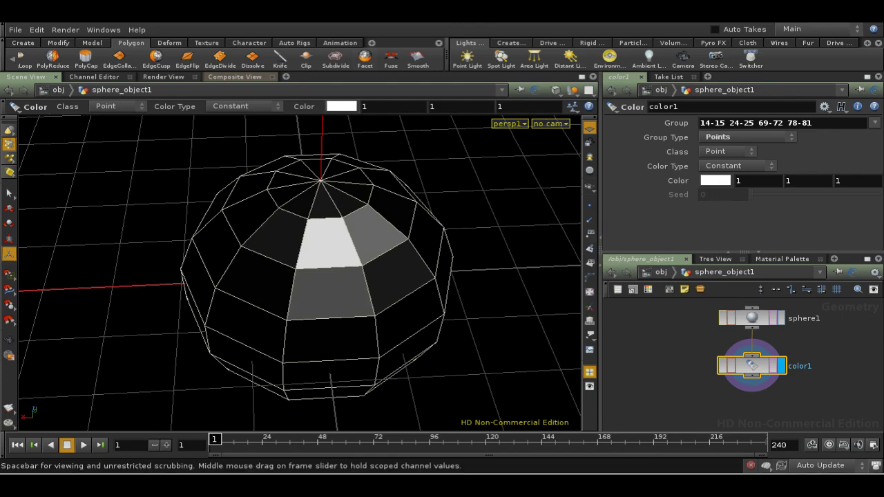
pyautogui.click(714, 180)
pyautogui.click(755, 162)
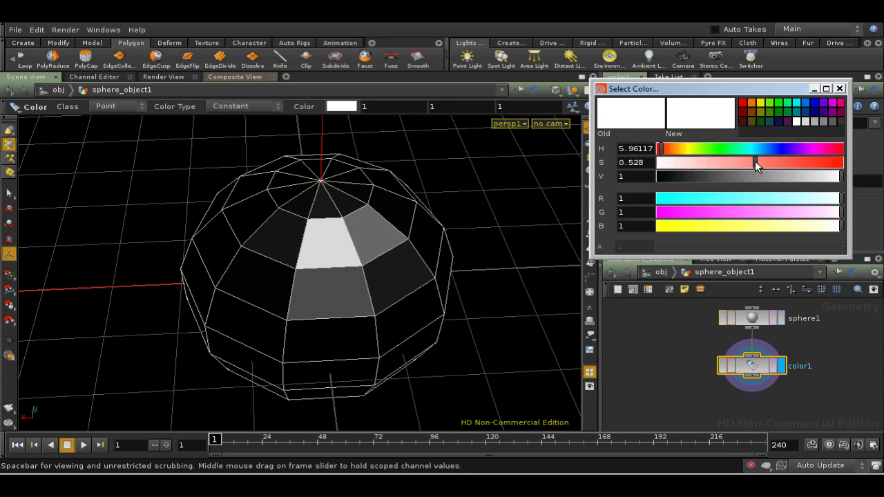
pyautogui.click(840, 89)
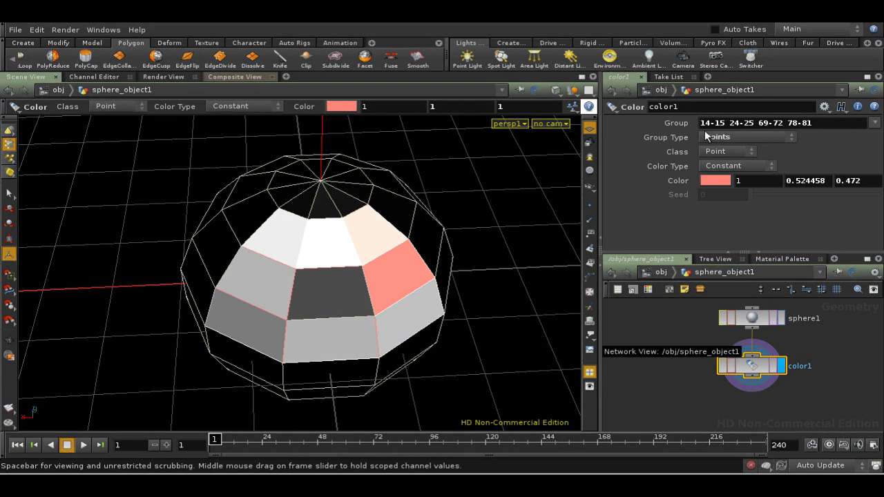
pyautogui.click(819, 122)
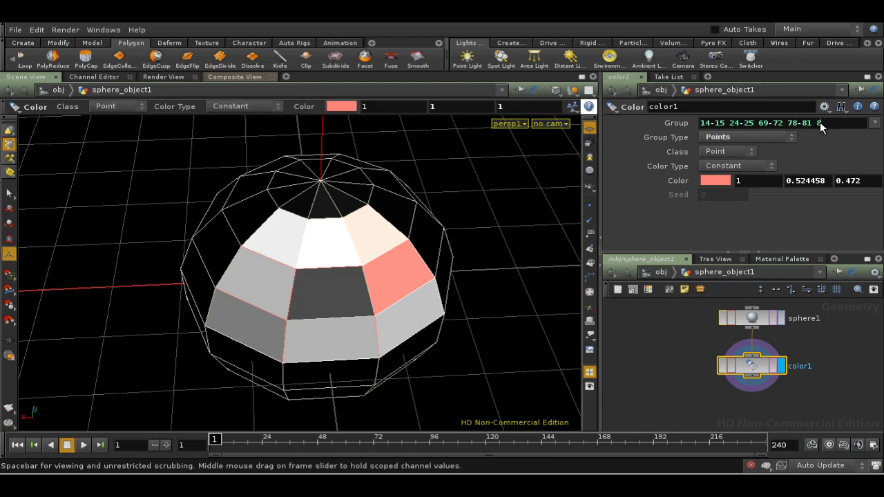
pyautogui.press('Return')
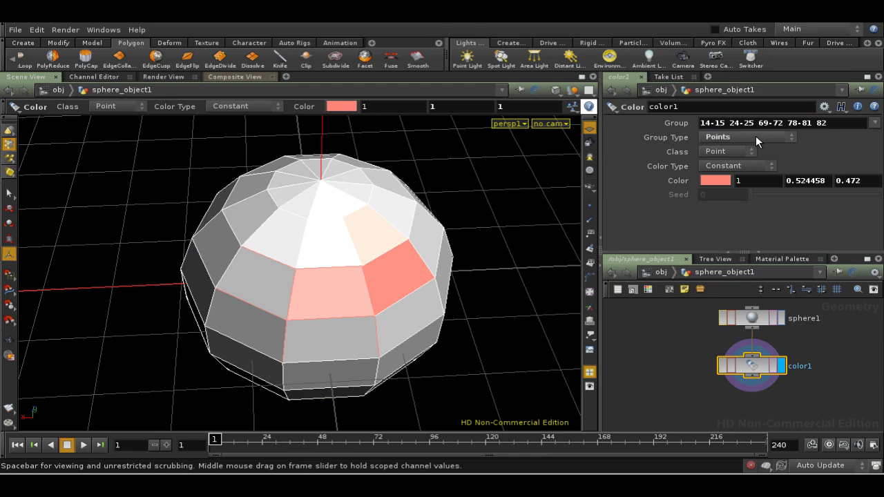
pyautogui.moveTo(679, 324); pyautogui.dragTo(678, 339, button='middle')
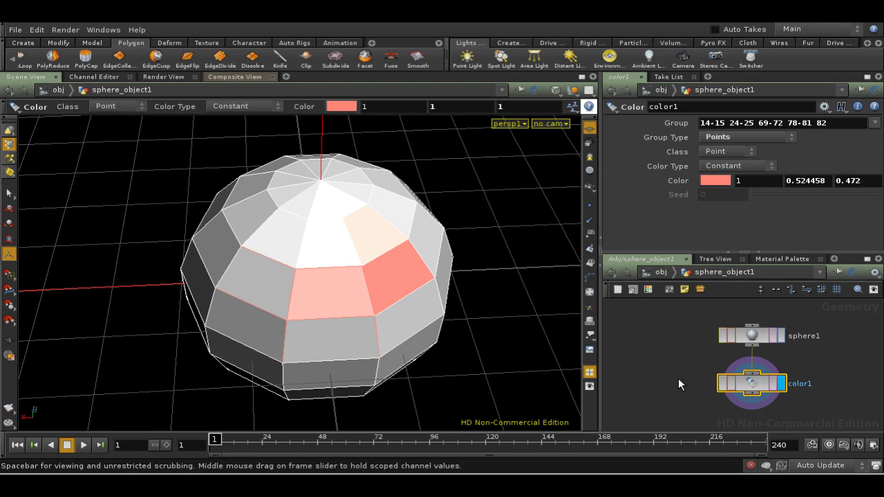
# - Set sphere1's Columns to 12 and orbit to inspect the rebuilt sphere
pyautogui.click(751, 339)
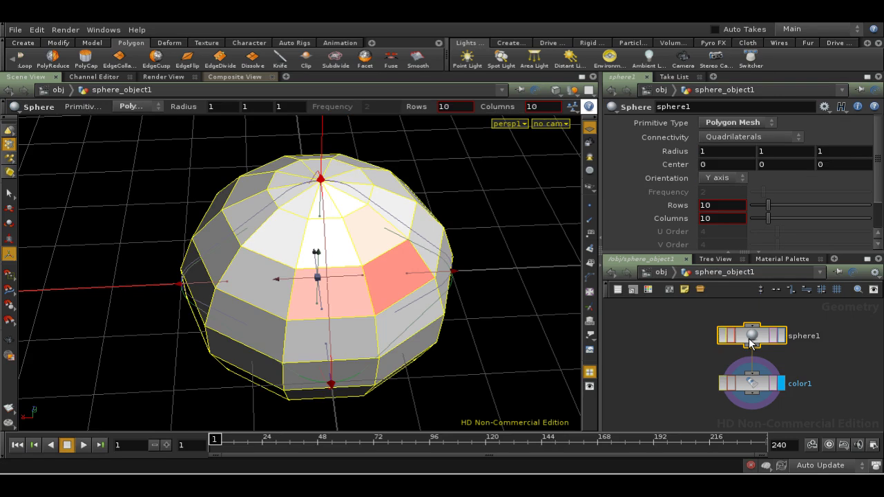
pyautogui.click(758, 382)
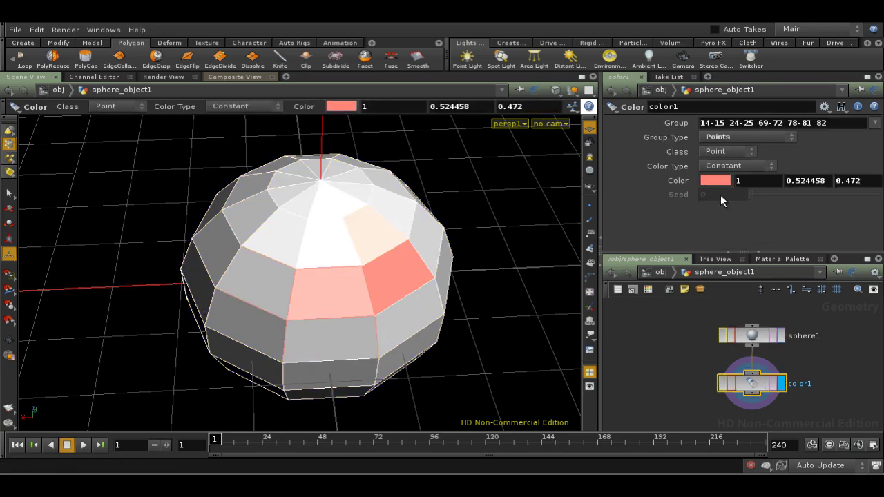
pyautogui.click(754, 336)
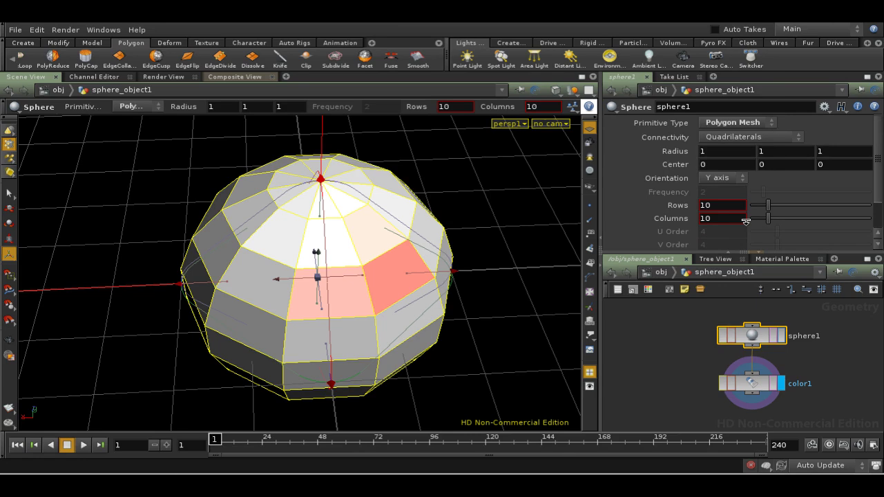
pyautogui.click(735, 219)
pyautogui.write('12')
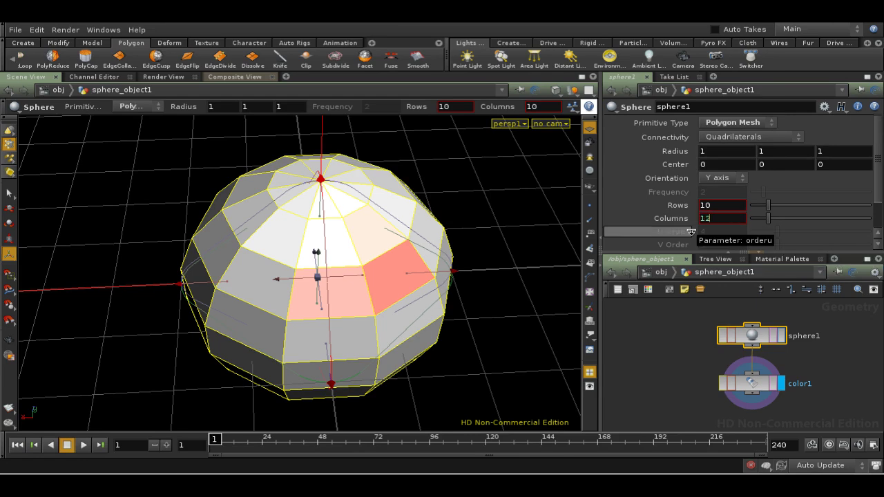
pyautogui.press('Return')
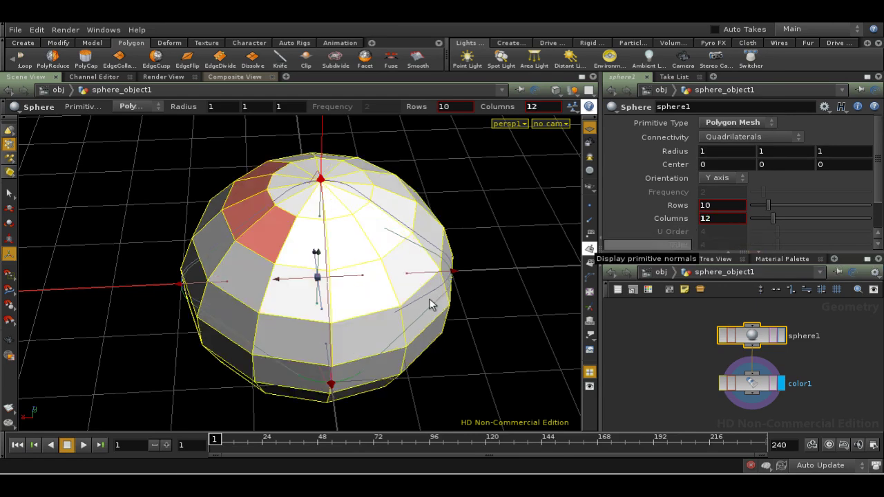
pyautogui.press('Escape')
pyautogui.moveTo(430, 302); pyautogui.dragTo(545, 310)
pyautogui.press('Return')
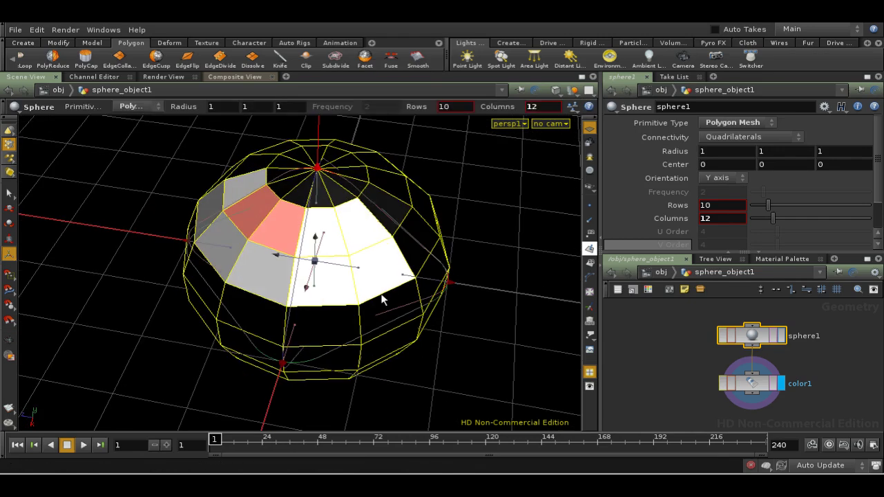
pyautogui.press('Escape')
pyautogui.moveTo(381, 300); pyautogui.dragTo(414, 304)
pyautogui.press('Return')
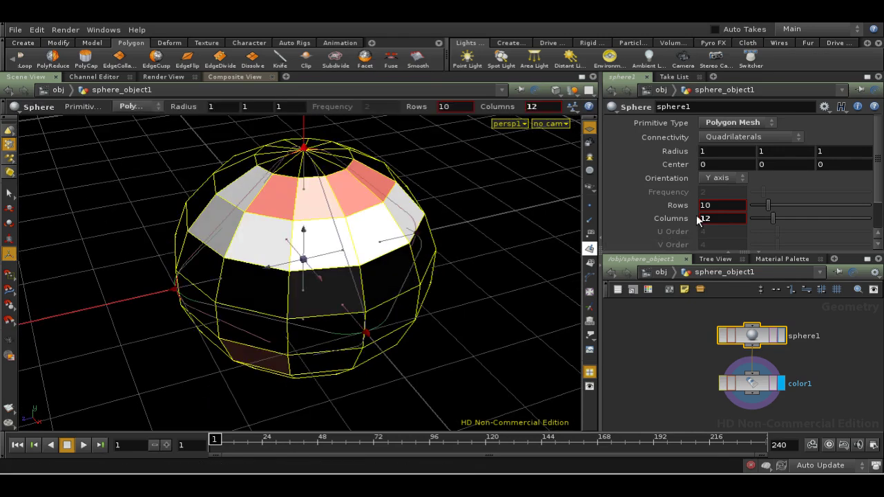
# - Change sphere1's Columns to 15 and view the shifted pink faces up close
pyautogui.click(717, 217)
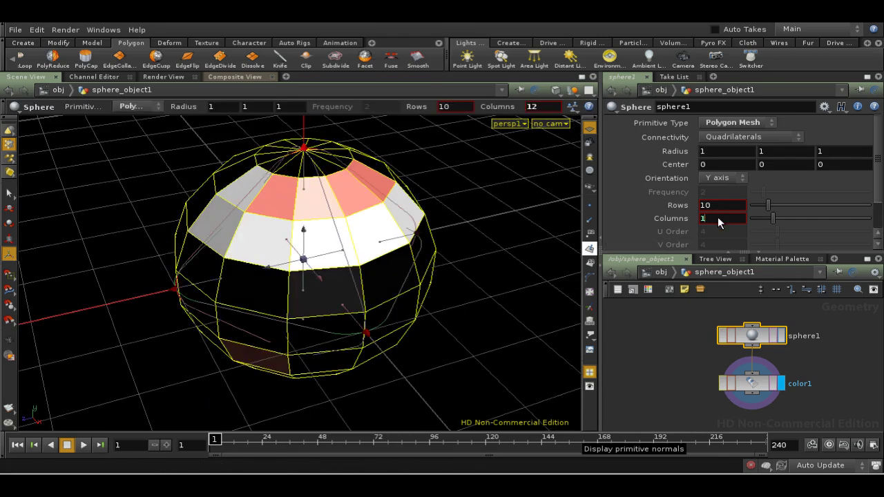
pyautogui.press('Return')
pyautogui.press('Escape')
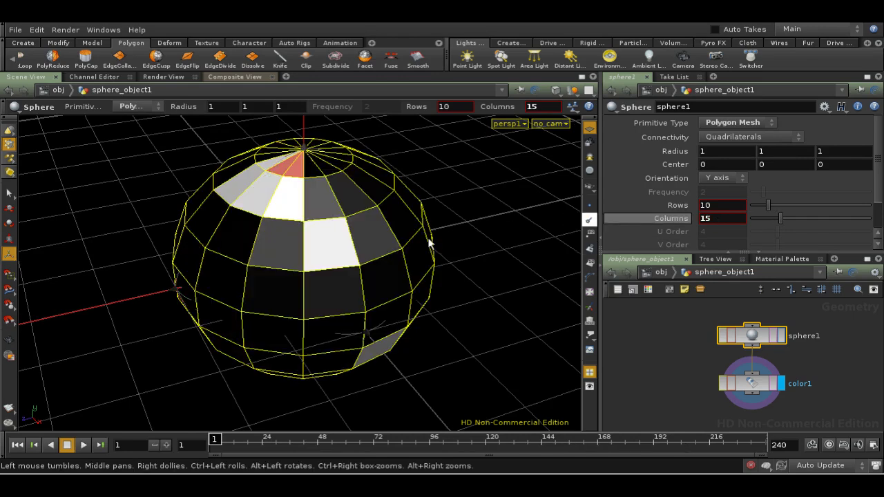
pyautogui.moveTo(428, 232); pyautogui.dragTo(451, 265)
pyautogui.press('Return')
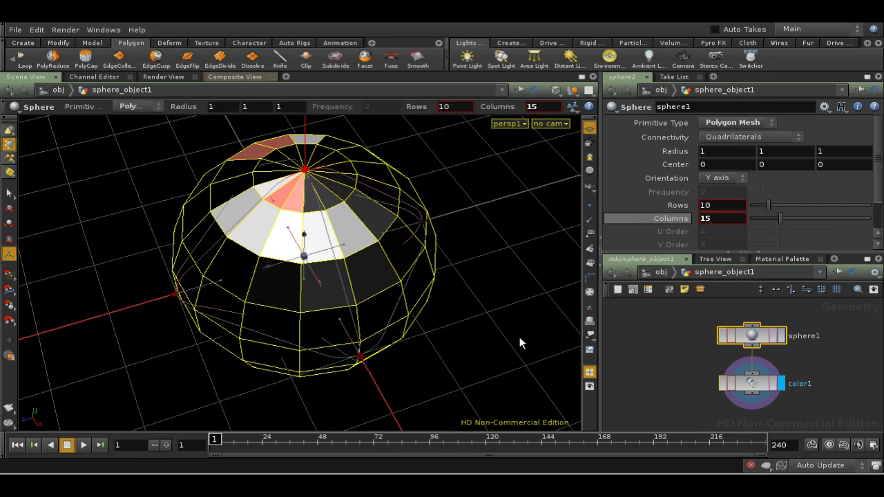
pyautogui.press('Escape')
pyautogui.moveTo(477, 326); pyautogui.dragTo(481, 400, button='right')
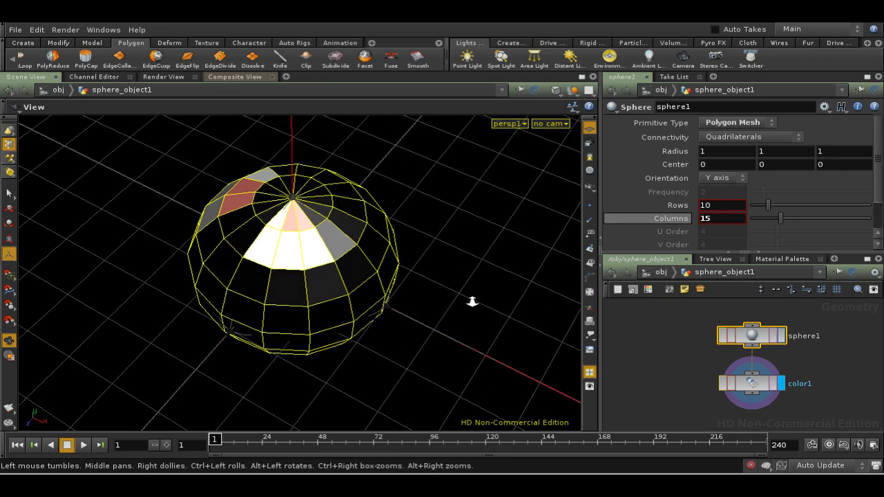
# - Restart geometry reselection for color1's point group
pyautogui.press('Return')
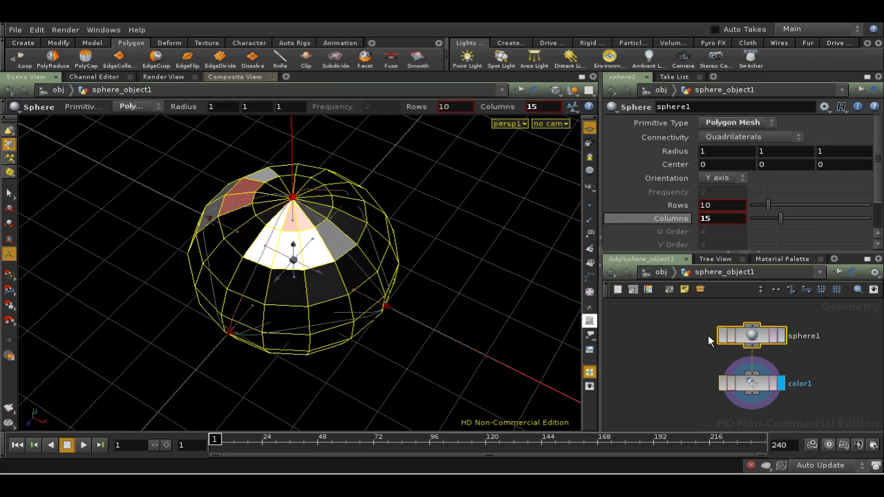
pyautogui.press("'")
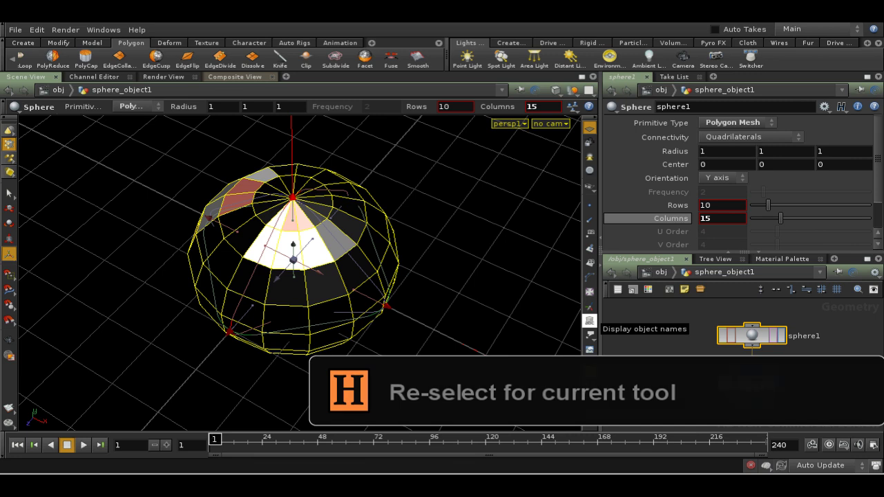
pyautogui.press('Return')
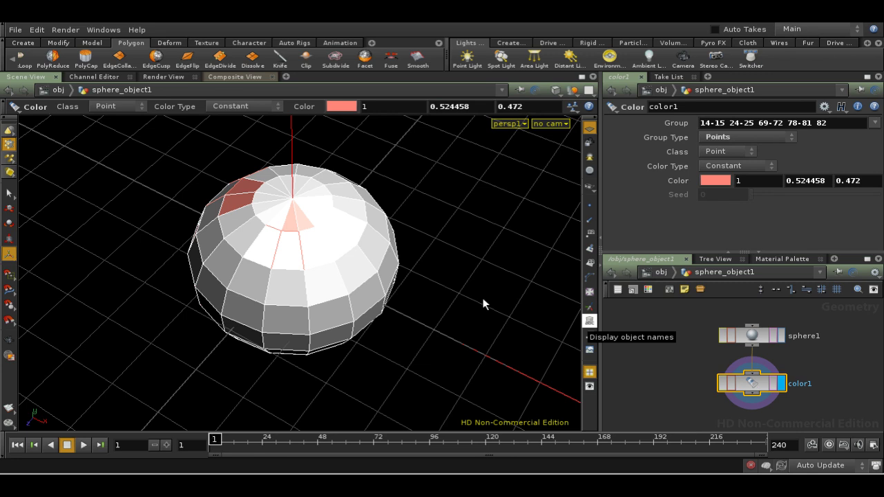
pyautogui.rightClick(9, 195)
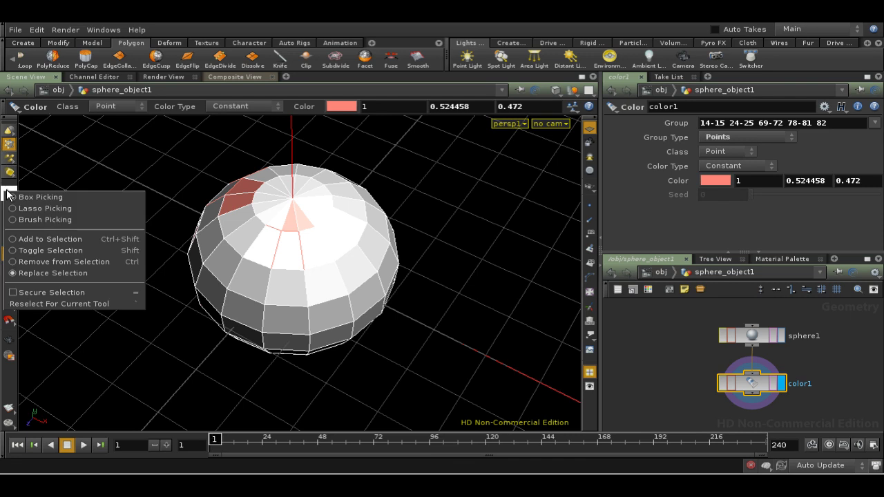
pyautogui.click(52, 304)
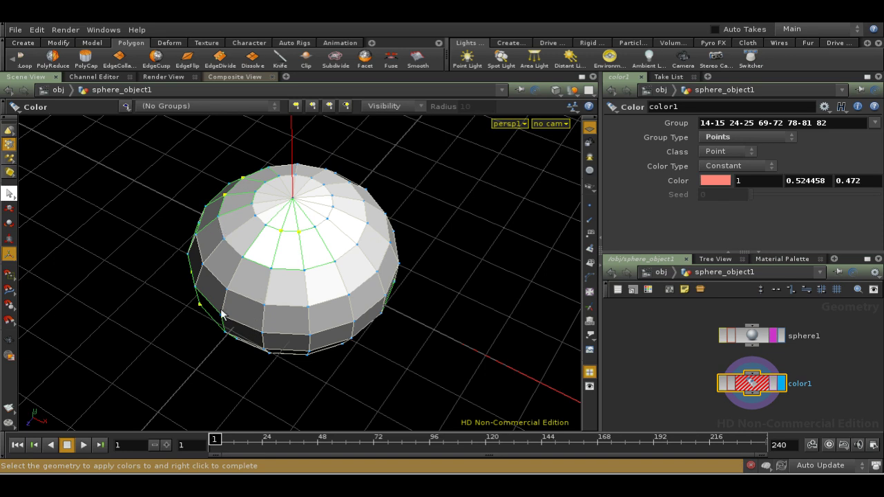
pyautogui.press('Escape')
pyautogui.moveTo(237, 290); pyautogui.dragTo(283, 277)
pyautogui.press('Return')
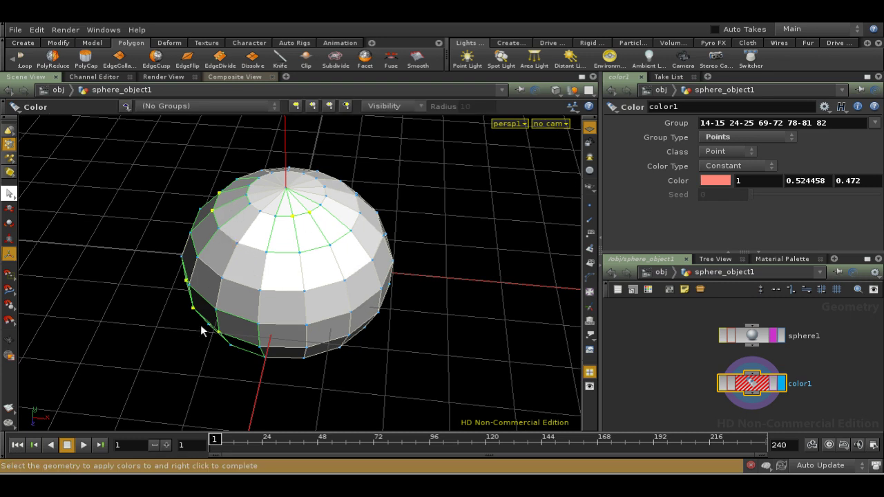
pyautogui.moveTo(232, 223)
pyautogui.keyDown('shift'); pyautogui.mouseDown()
pyautogui.moveTo(274, 290)
pyautogui.moveTo(369, 312)
pyautogui.moveTo(340, 254)
pyautogui.mouseUp(); pyautogui.keyUp('shift')
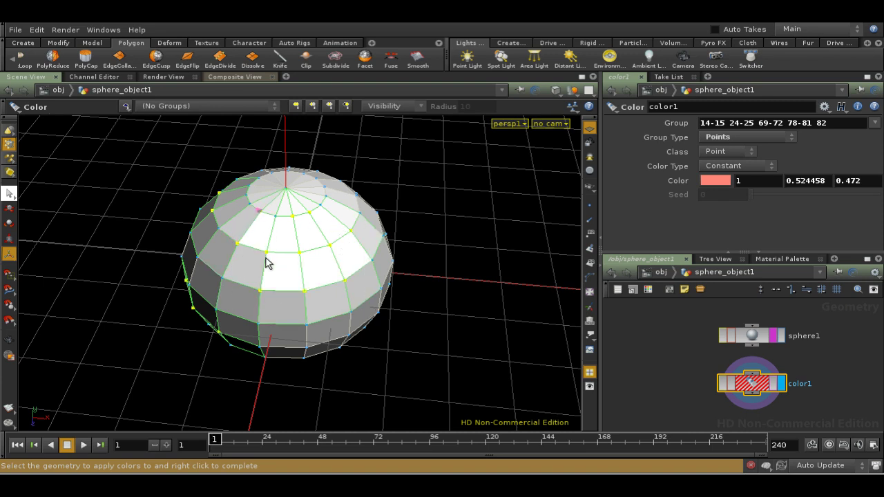
pyautogui.moveTo(212, 233); pyautogui.dragTo(313, 332)
pyautogui.rightClick(476, 323)
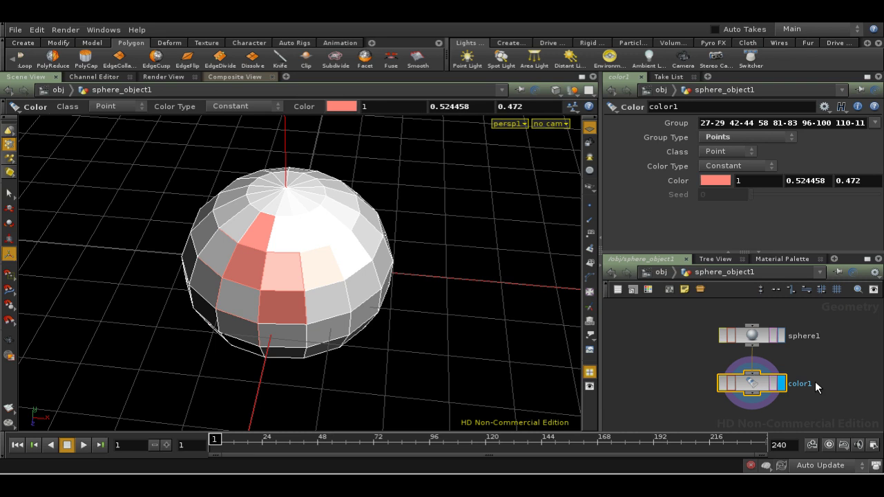
pyautogui.moveTo(815, 393); pyautogui.dragTo(815, 369, button='middle')
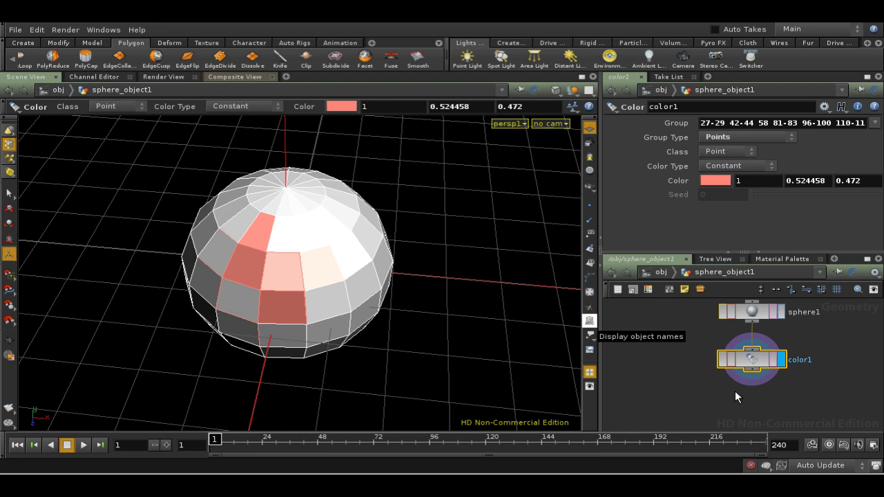
# - Delete color1 and keep the Select tool in Points mode
pyautogui.press('Delete')
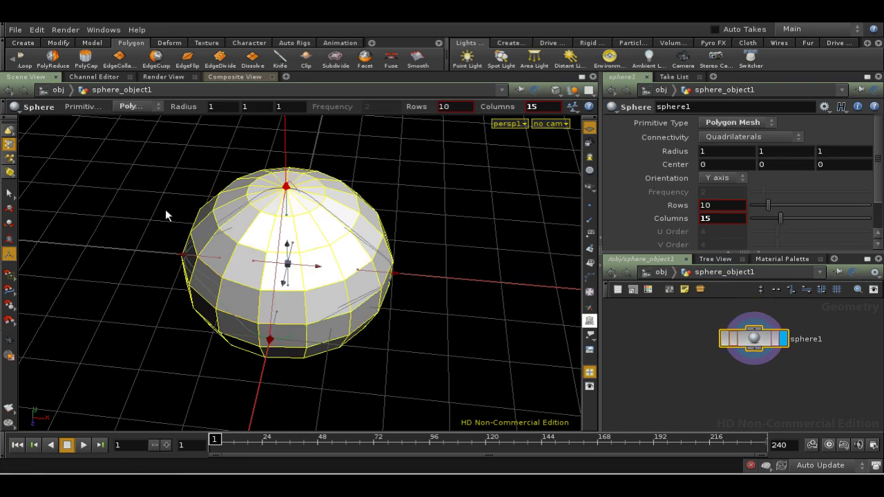
pyautogui.click(9, 194)
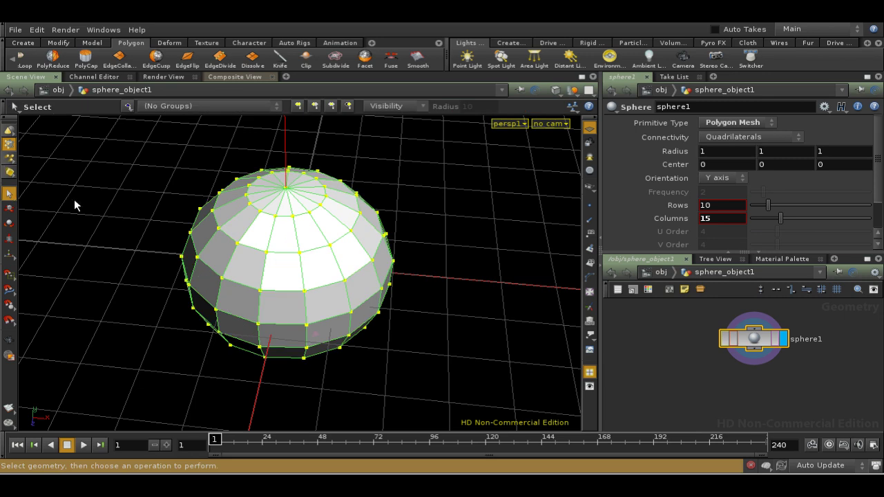
pyautogui.rightClick(9, 143)
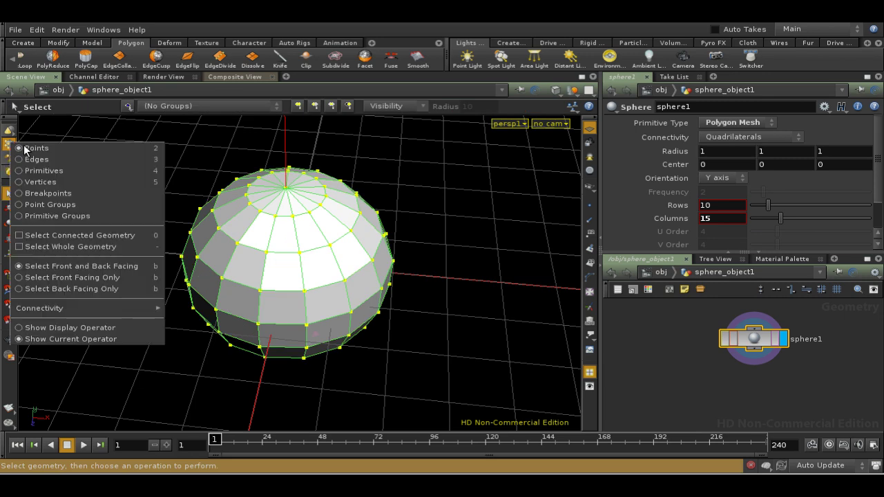
pyautogui.click(28, 150)
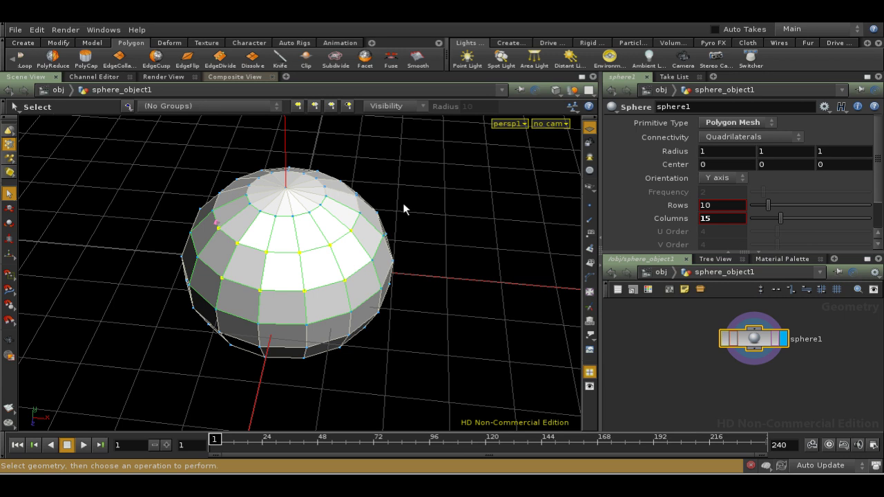
pyautogui.press('Tab')
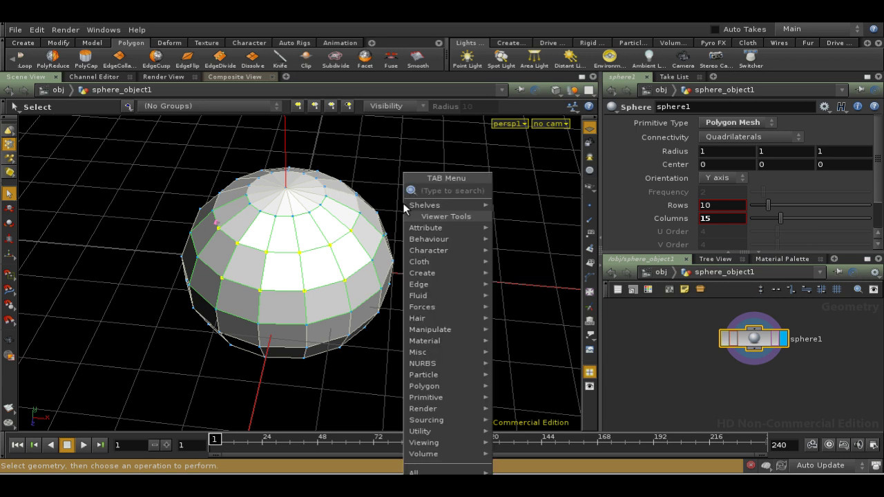
pyautogui.write('gr')
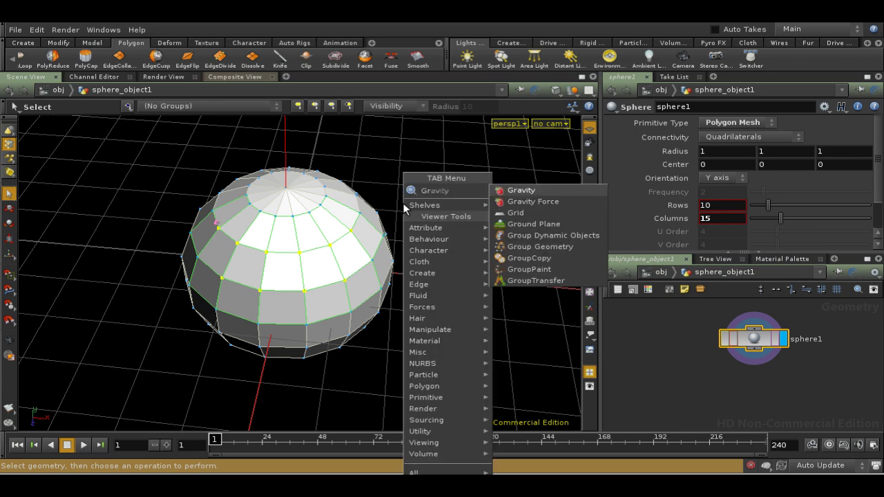
pyautogui.click(508, 247)
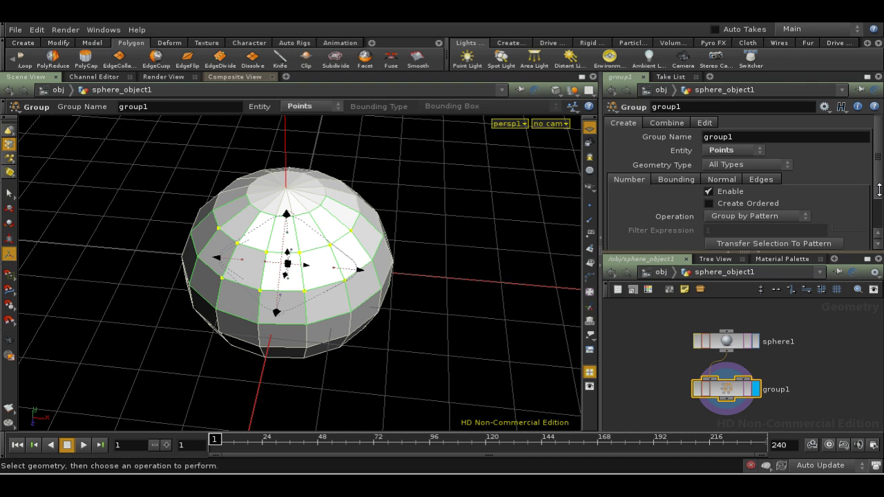
pyautogui.moveTo(879, 191); pyautogui.dragTo(880, 213)
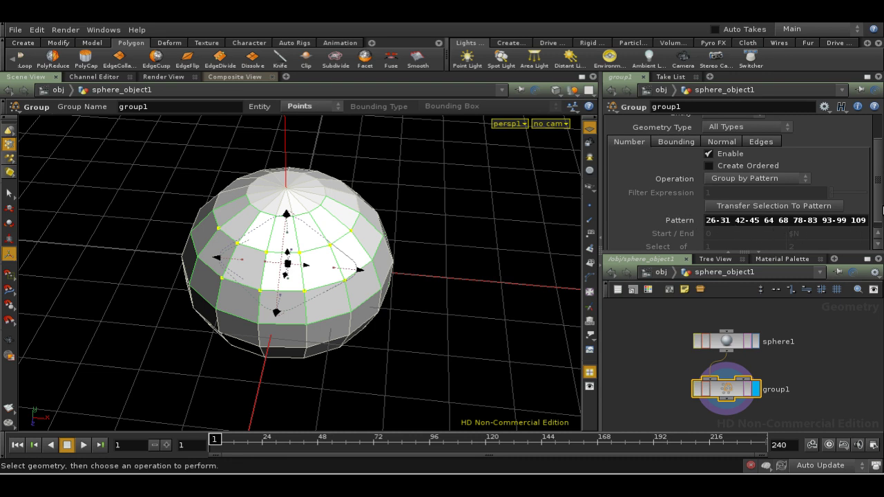
# - Rename the group node to mygroup
pyautogui.scroll(3, 880, 193)
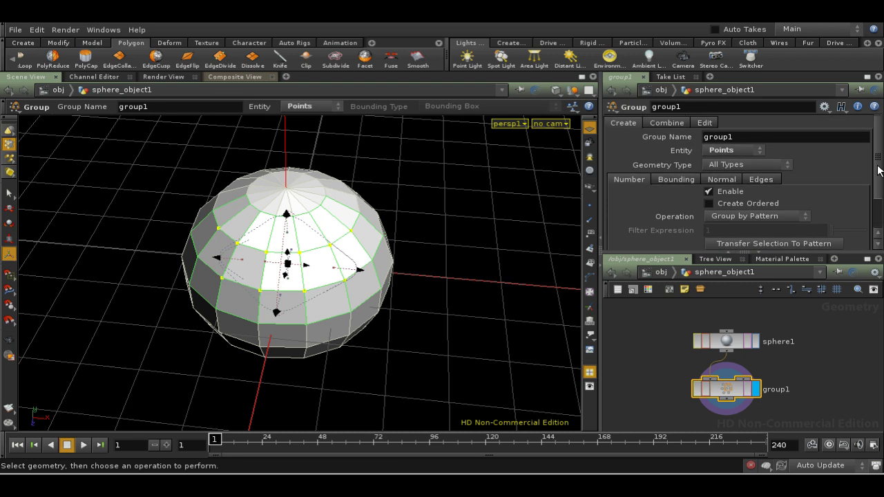
pyautogui.doubleClick(664, 106)
pyautogui.write('mygroup')
pyautogui.press('Return')
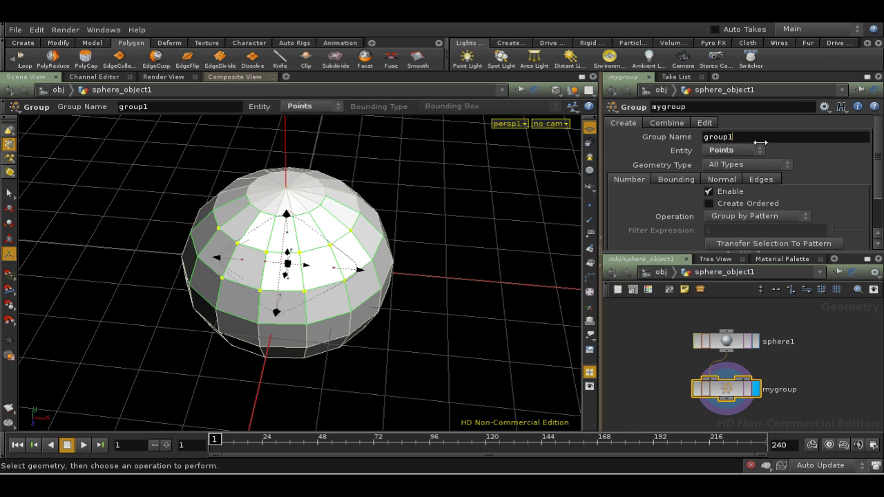
# - Replace the Group Name group1 with the expression $OS
pyautogui.press('BackSpace')
pyautogui.press('BackSpace')
pyautogui.press('BackSpace')
pyautogui.press('BackSpace')
pyautogui.press('BackSpace')
pyautogui.press('BackSpace')
pyautogui.write('$OS')
pyautogui.press('Return')
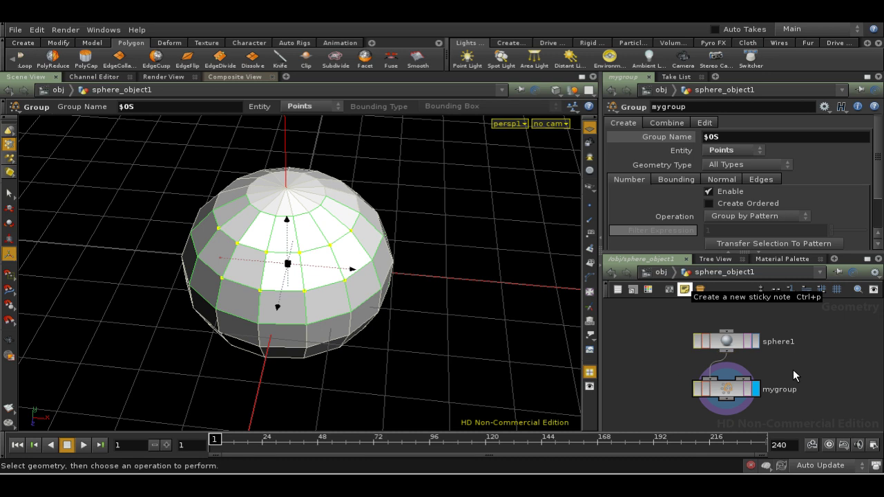
# - Place a Color node below mygroup, set its display flag, and set its Group to mygroup
pyautogui.moveTo(793, 370); pyautogui.dragTo(828, 357, button='middle')
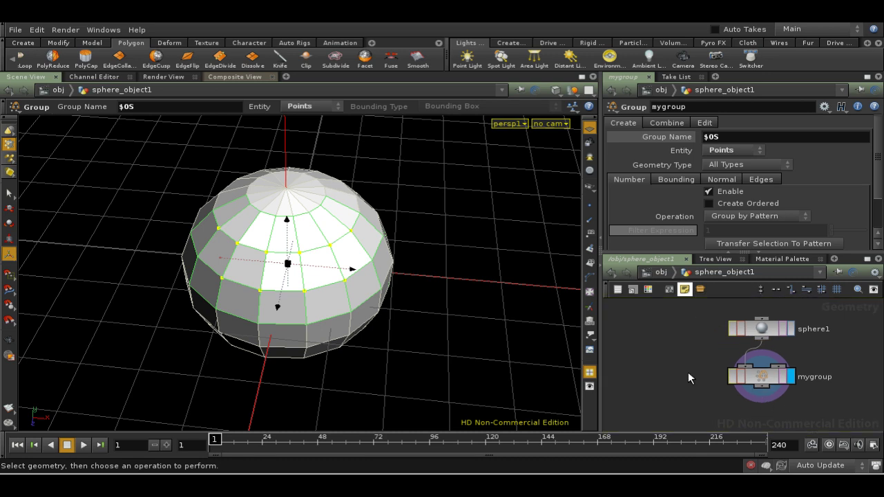
pyautogui.press('Tab')
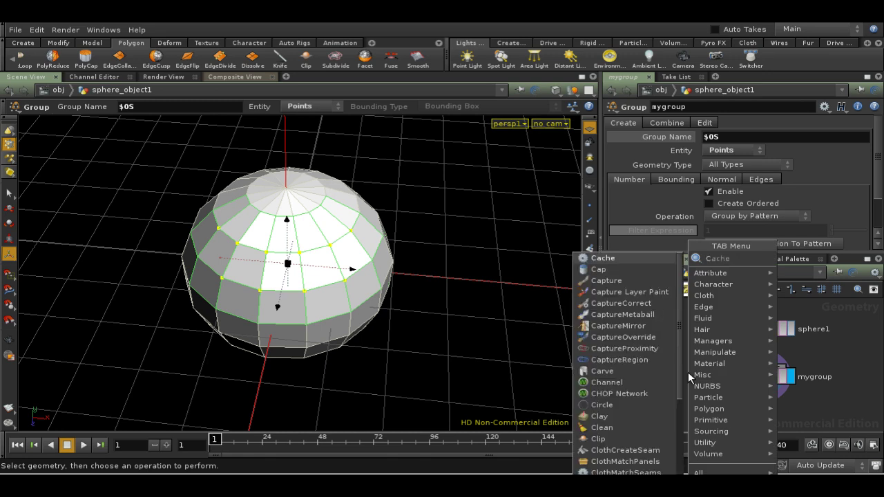
pyautogui.click(792, 408)
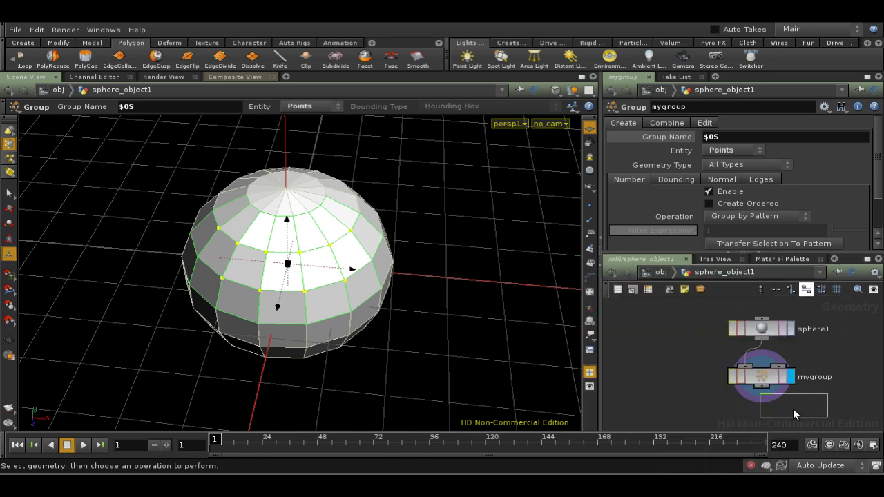
pyautogui.click(771, 414)
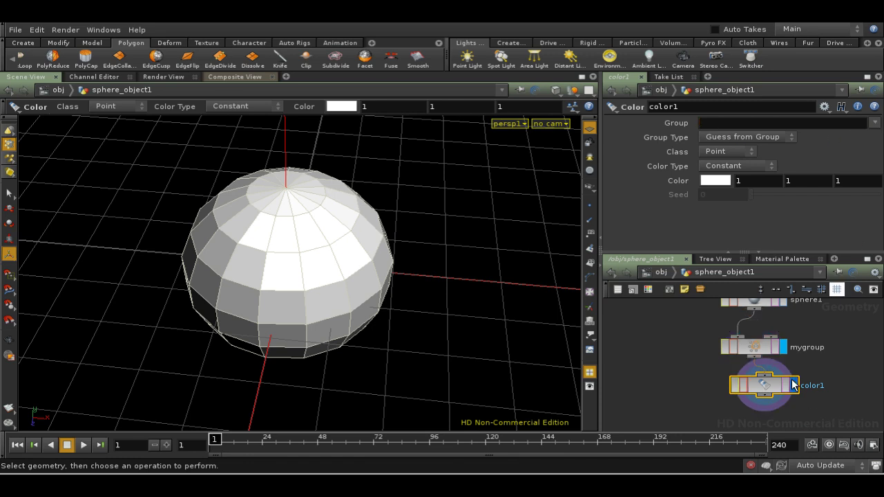
pyautogui.click(794, 386)
pyautogui.click(874, 123)
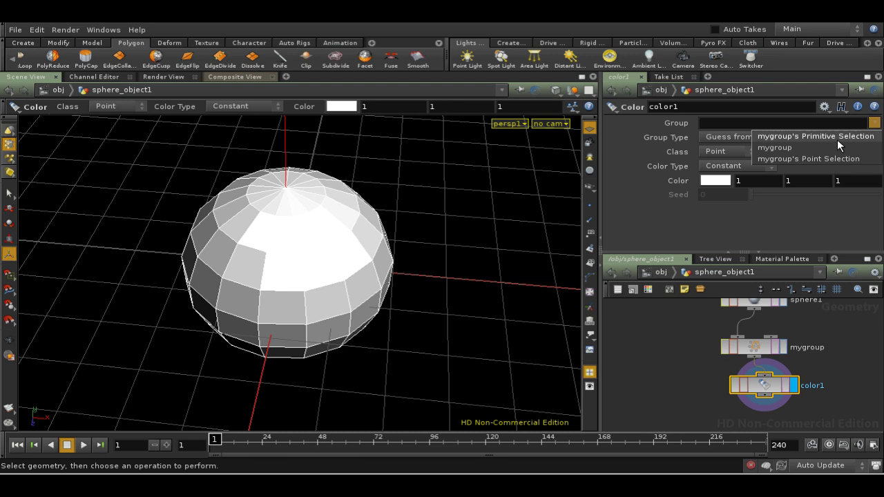
pyautogui.click(838, 145)
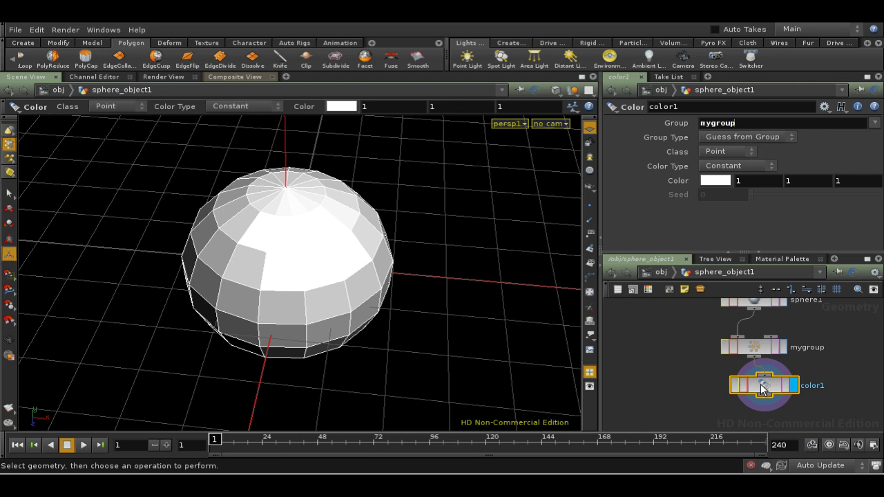
# - Set color1's colour to red (0.9, 0, 0) in the Select Color picker
pyautogui.moveTo(757, 384); pyautogui.dragTo(747, 385)
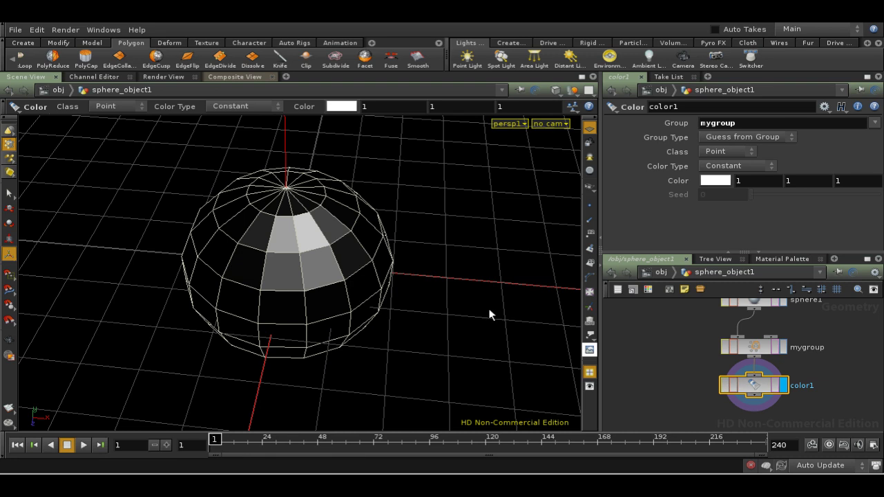
pyautogui.click(712, 183)
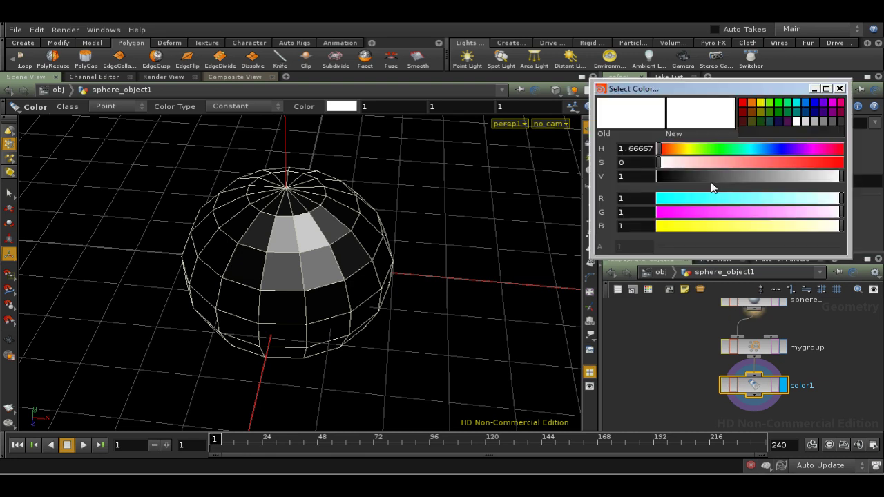
pyautogui.click(736, 149)
pyautogui.moveTo(736, 162); pyautogui.dragTo(774, 163)
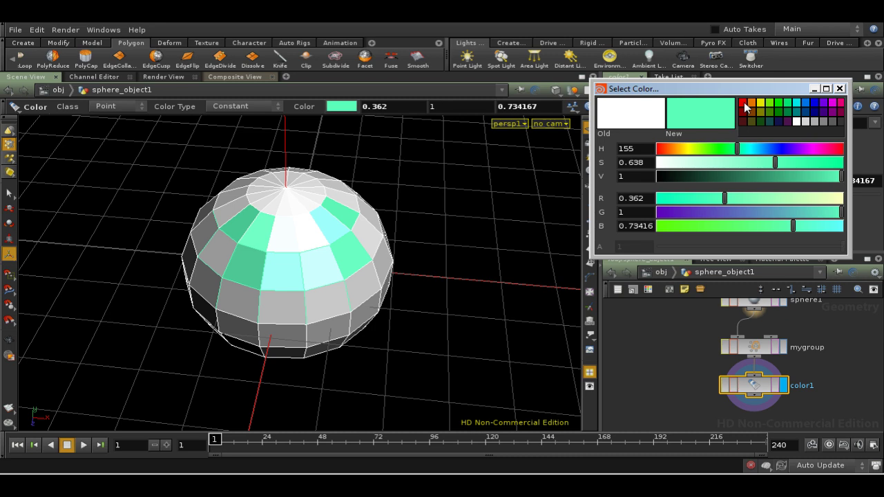
pyautogui.click(743, 103)
pyautogui.click(840, 88)
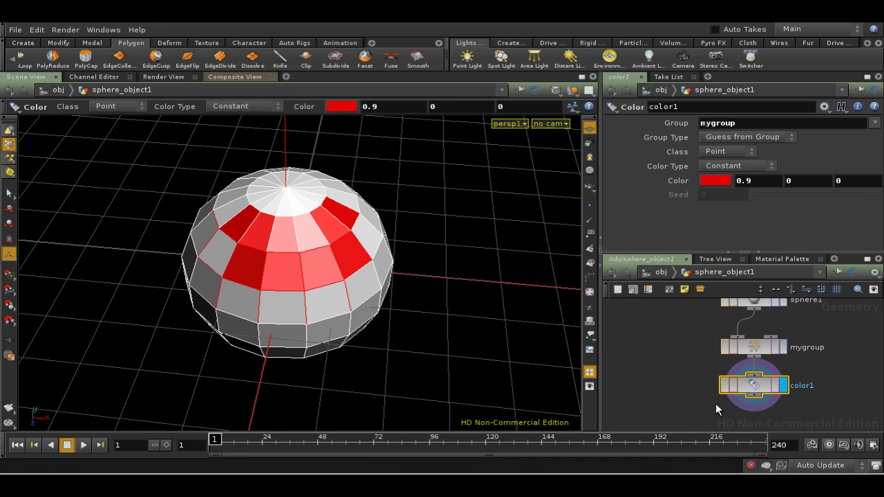
# - Drag color1 further below mygroup so the wire between them is visible
pyautogui.middleClick(751, 386)
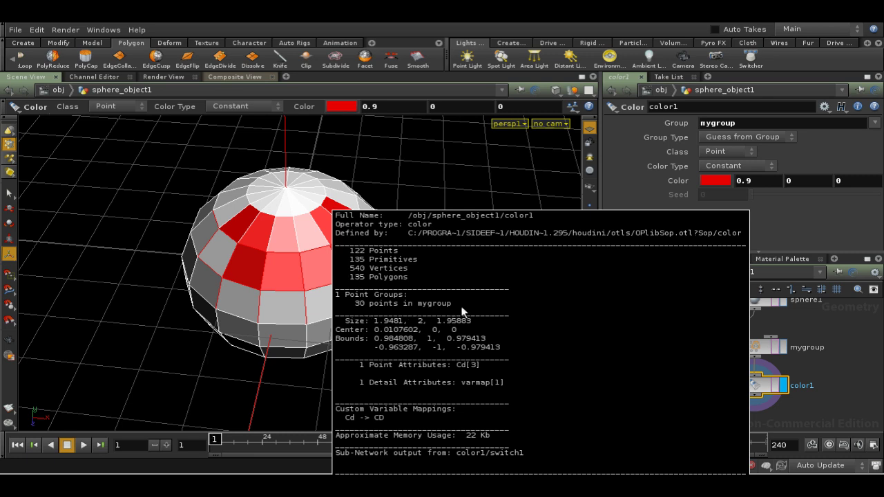
pyautogui.moveTo(805, 357)
pyautogui.mouseDown(button='middle')
pyautogui.moveTo(836, 364)
pyautogui.moveTo(828, 362)
pyautogui.mouseUp(button='middle')
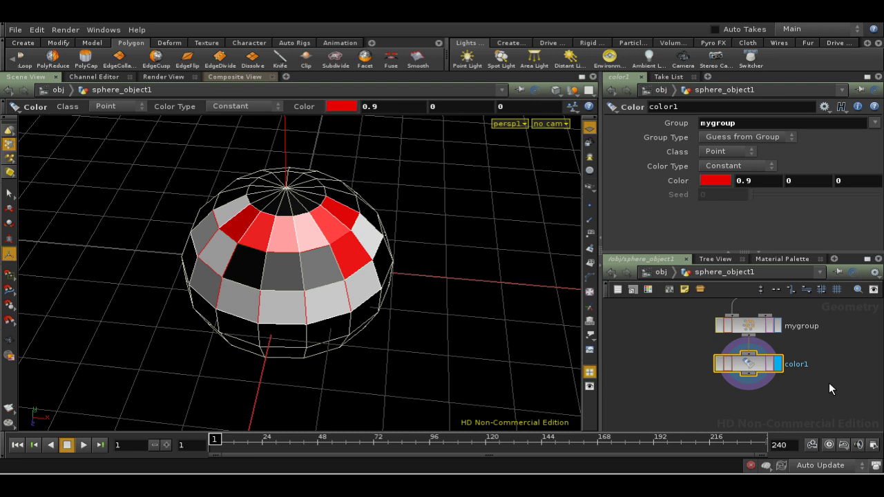
pyautogui.moveTo(829, 383); pyautogui.dragTo(819, 375, button='middle')
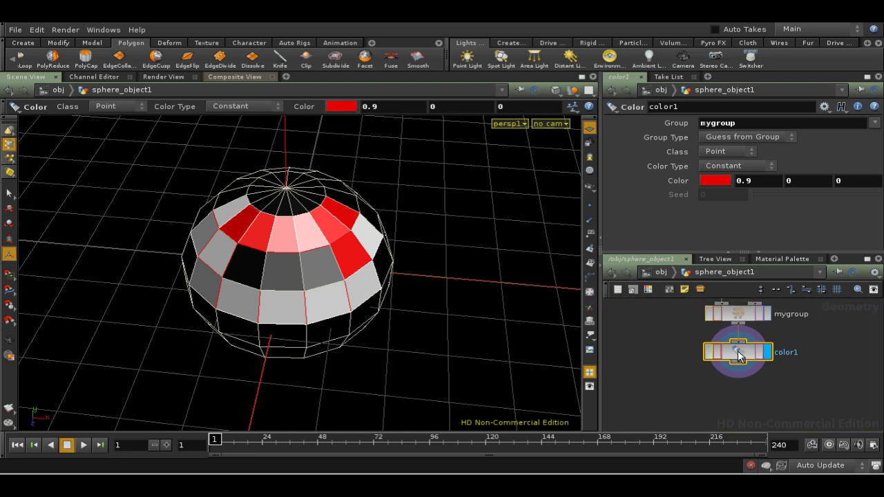
pyautogui.moveTo(739, 356); pyautogui.dragTo(739, 370)
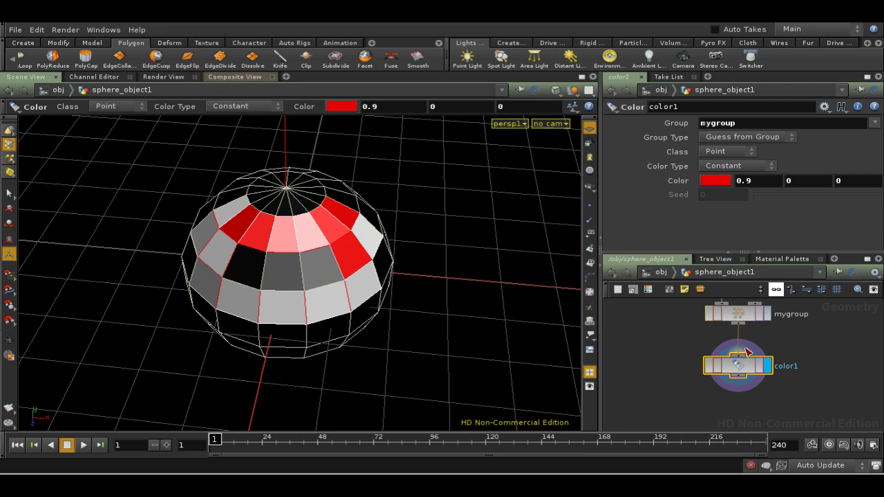
# - Select mygroup, enlarge its parameter pane to show the Pattern rows, and enable Create Ordered
pyautogui.click(737, 314)
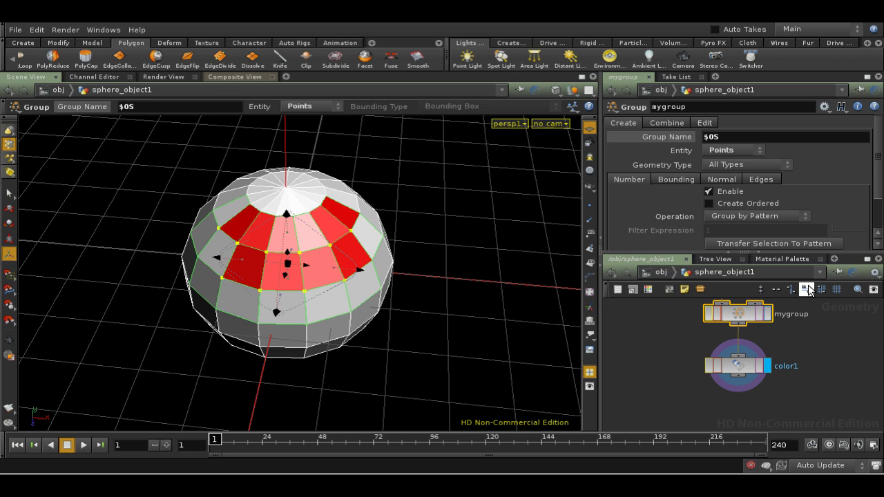
pyautogui.moveTo(804, 253); pyautogui.dragTo(804, 305)
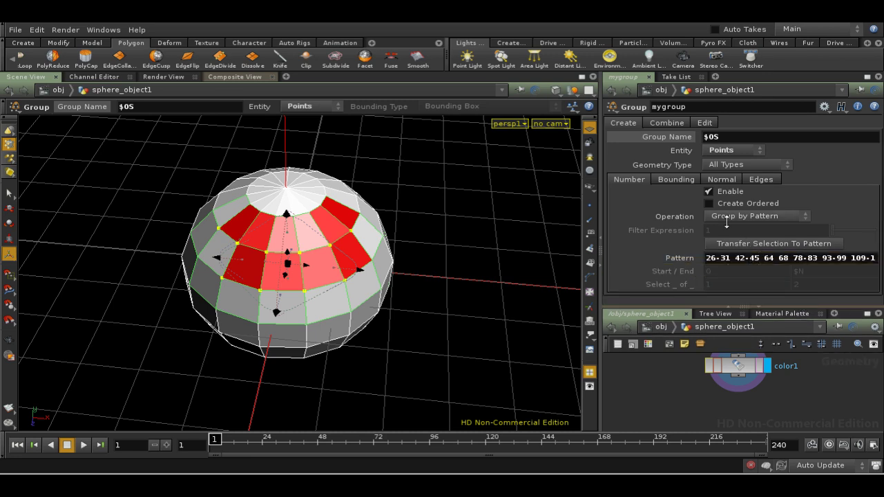
pyautogui.click(709, 203)
pyautogui.click(709, 203)
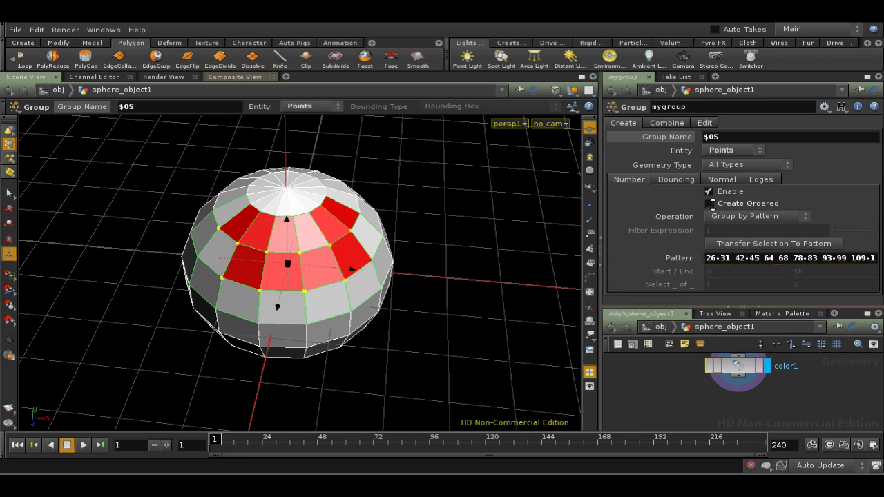
pyautogui.click(711, 203)
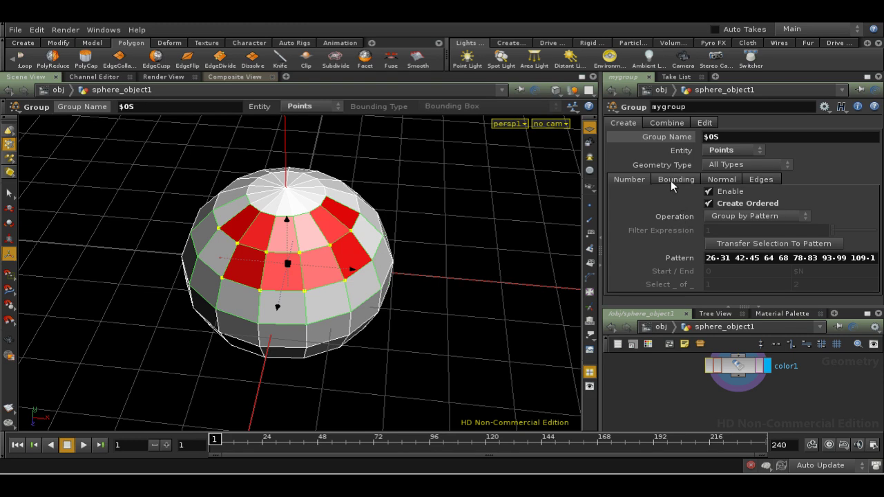
pyautogui.click(739, 215)
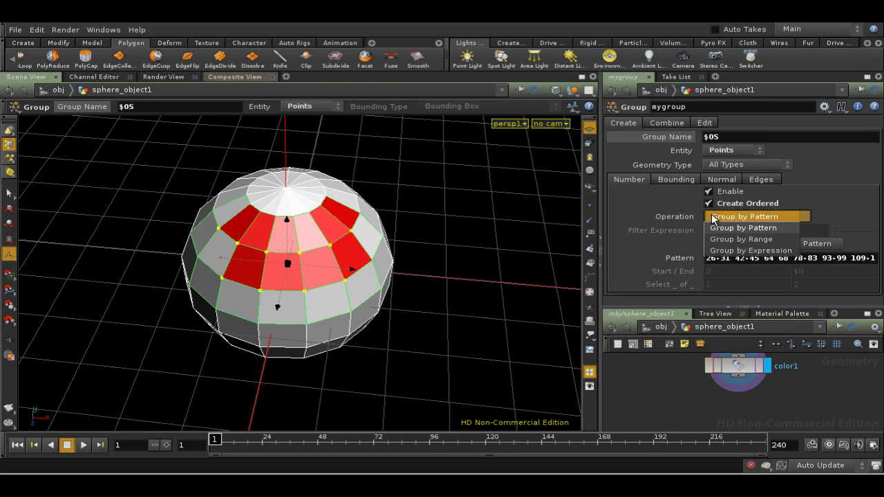
pyautogui.click(722, 250)
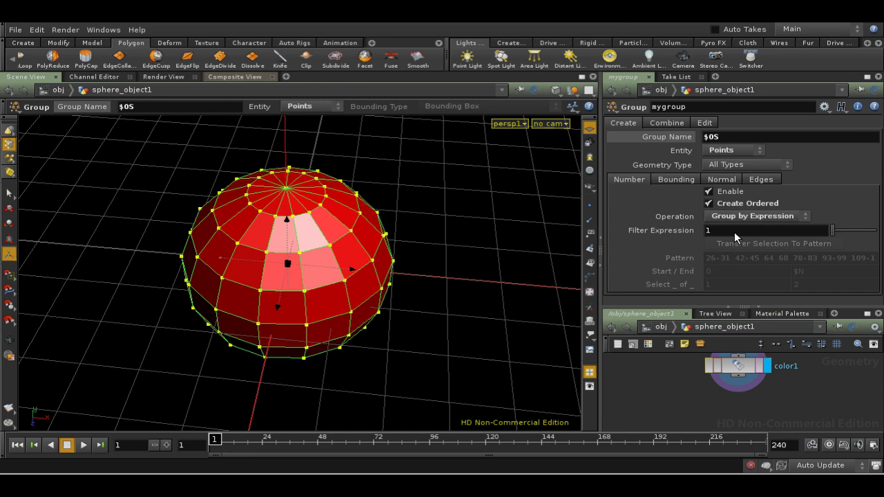
pyautogui.click(739, 217)
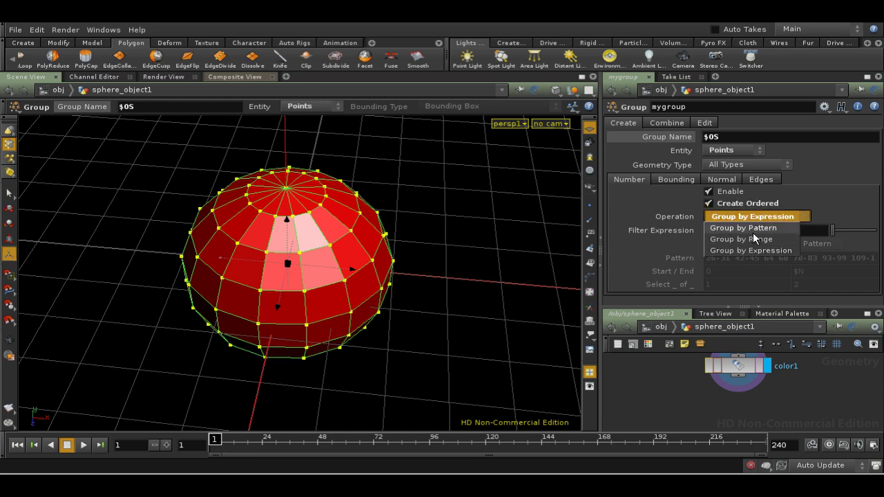
pyautogui.click(754, 229)
pyautogui.click(754, 217)
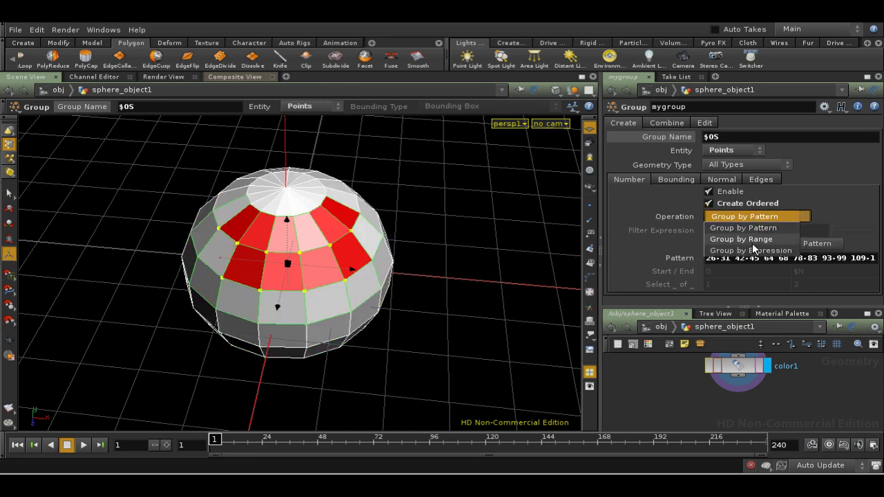
pyautogui.click(752, 240)
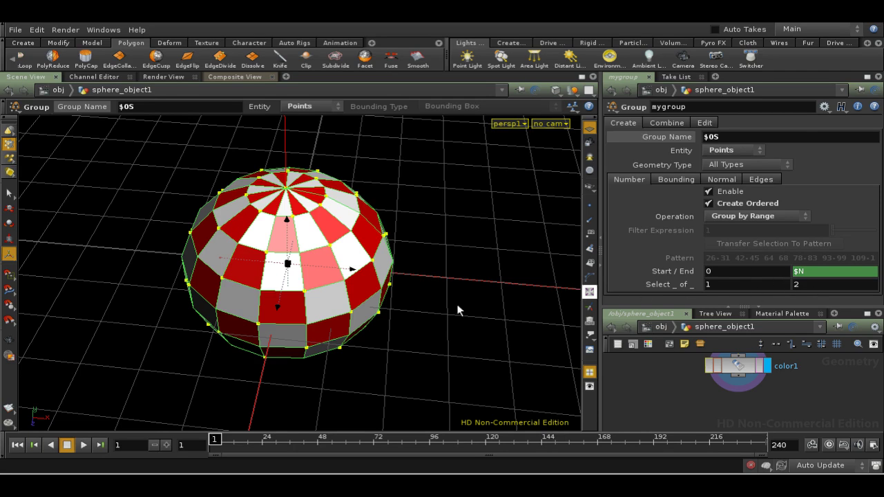
pyautogui.click(737, 217)
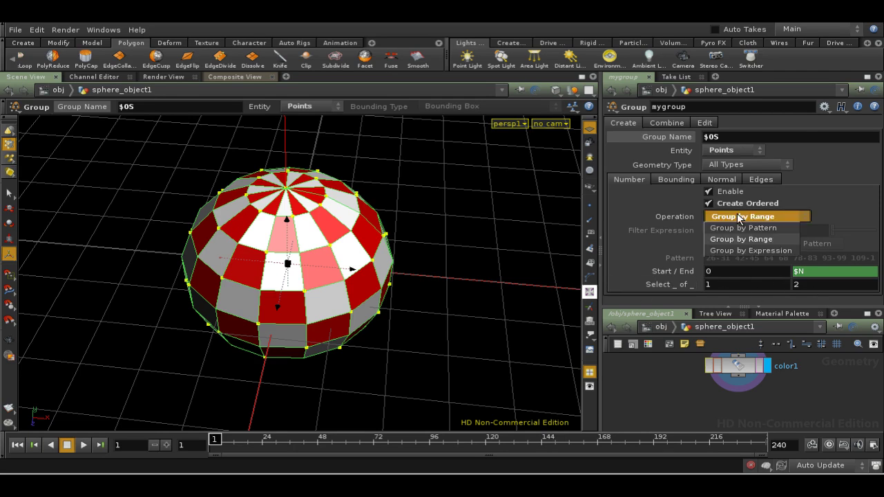
pyautogui.click(737, 227)
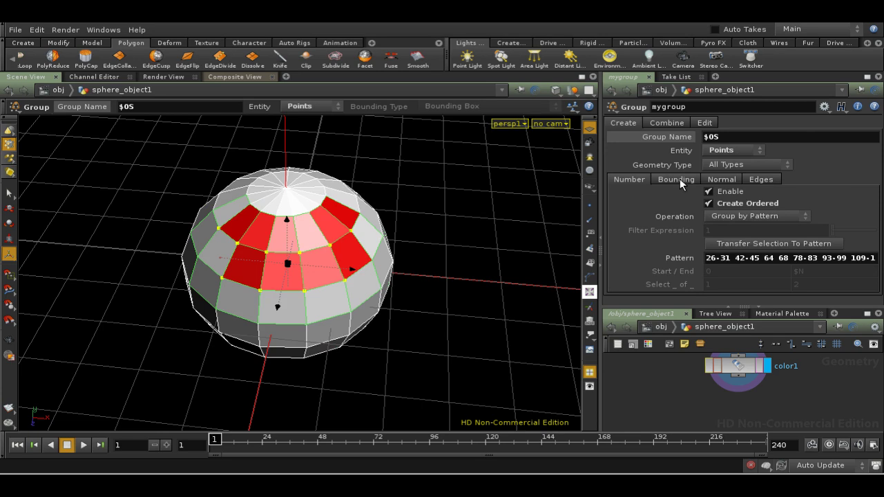
# - Move mygroup's bounding box off to the sphere's right, then uncheck bounding-box Enable
pyautogui.click(677, 180)
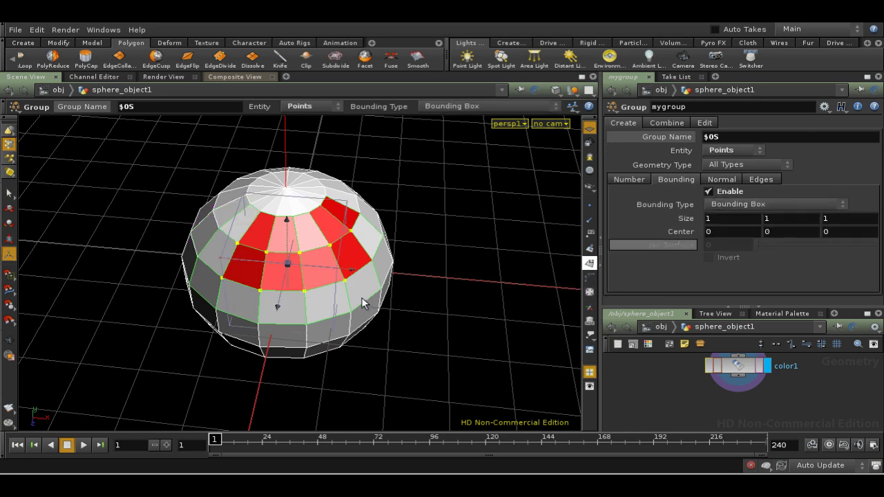
pyautogui.press('Return')
pyautogui.moveTo(366, 272)
pyautogui.mouseDown()
pyautogui.moveTo(426, 278)
pyautogui.moveTo(380, 272)
pyautogui.mouseUp()
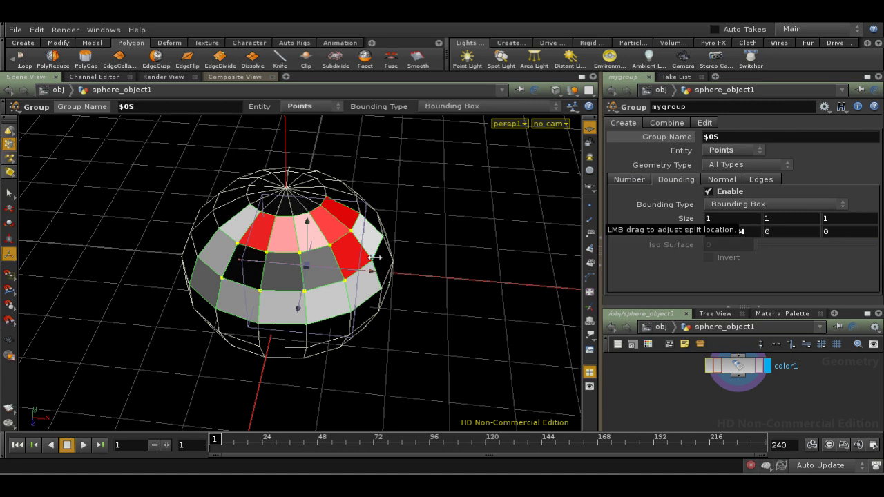
pyautogui.moveTo(375, 258); pyautogui.dragTo(466, 291)
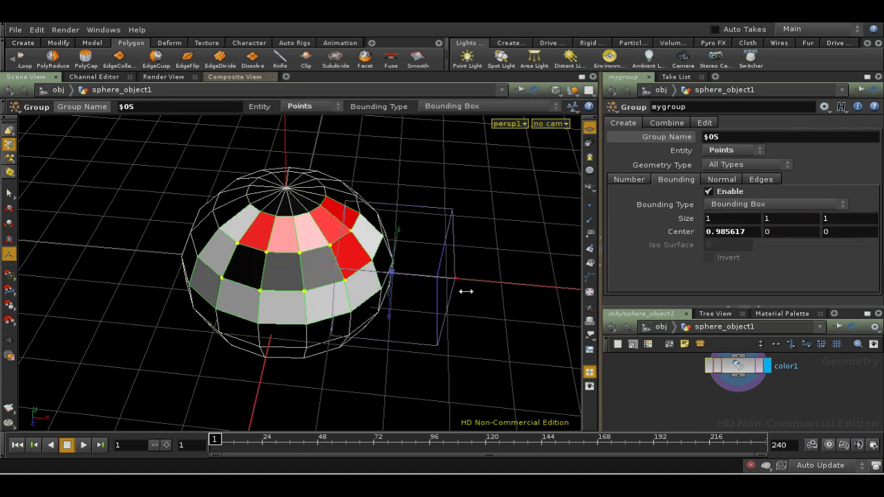
pyautogui.click(722, 191)
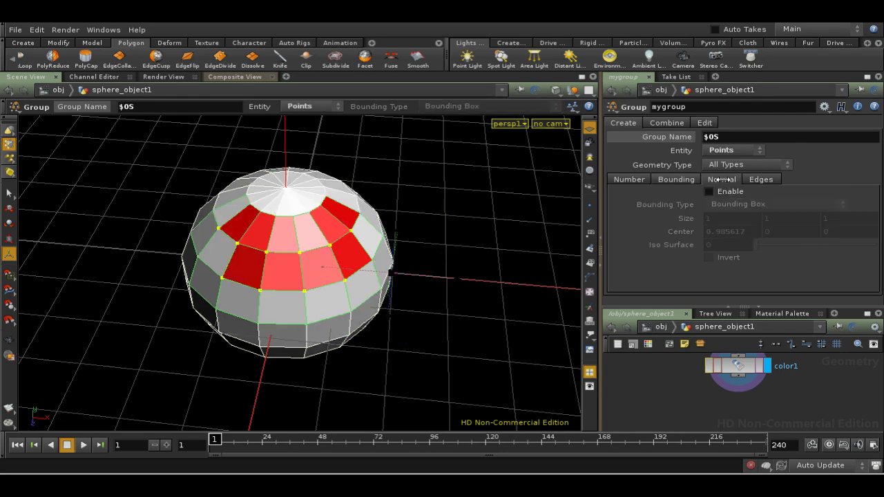
# - Browse the Normal and Edges grouping options, ending on the Combine tab
pyautogui.click(722, 180)
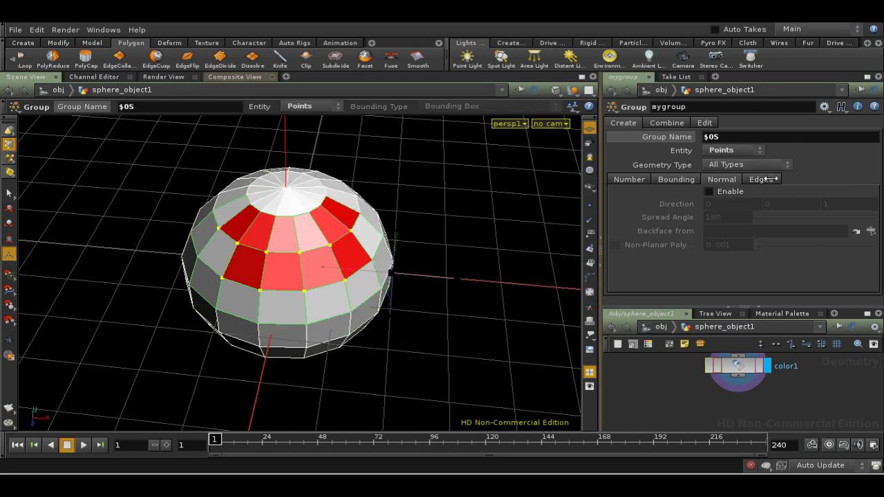
pyautogui.click(763, 178)
pyautogui.click(721, 180)
pyautogui.click(761, 178)
pyautogui.click(722, 179)
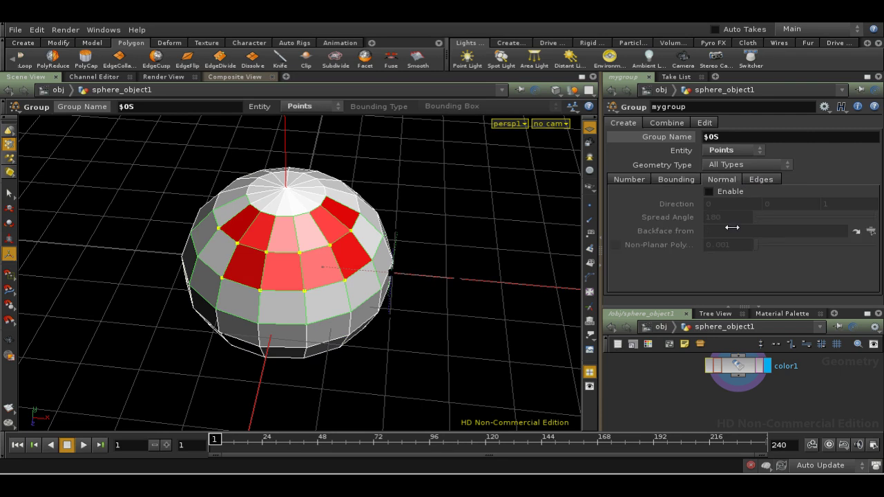
pyautogui.click(753, 179)
pyautogui.click(725, 180)
pyautogui.click(665, 123)
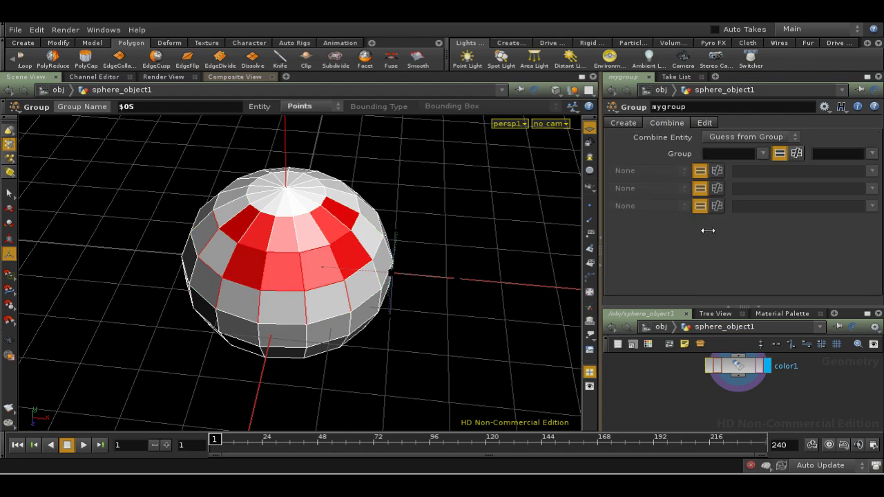
# - Cycle mygroup's Edit subtabs Convert, Delete and Rename, ending on Rename
pyautogui.click(704, 123)
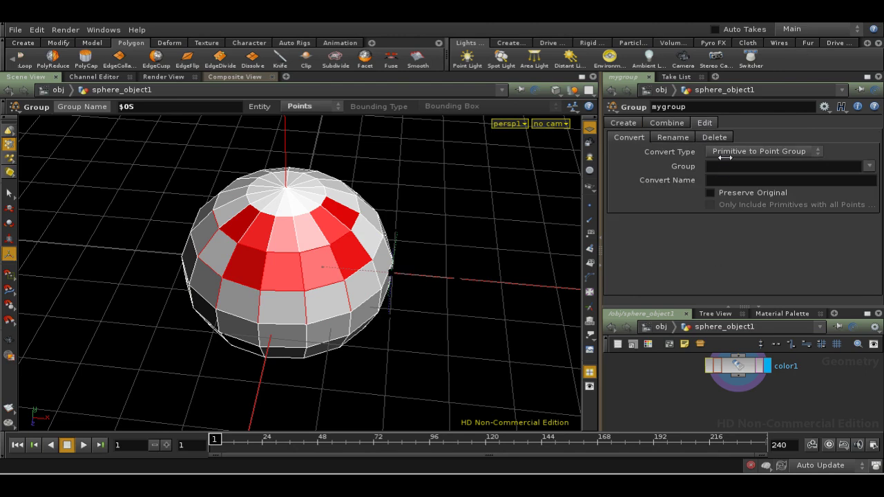
pyautogui.click(714, 138)
pyautogui.click(674, 137)
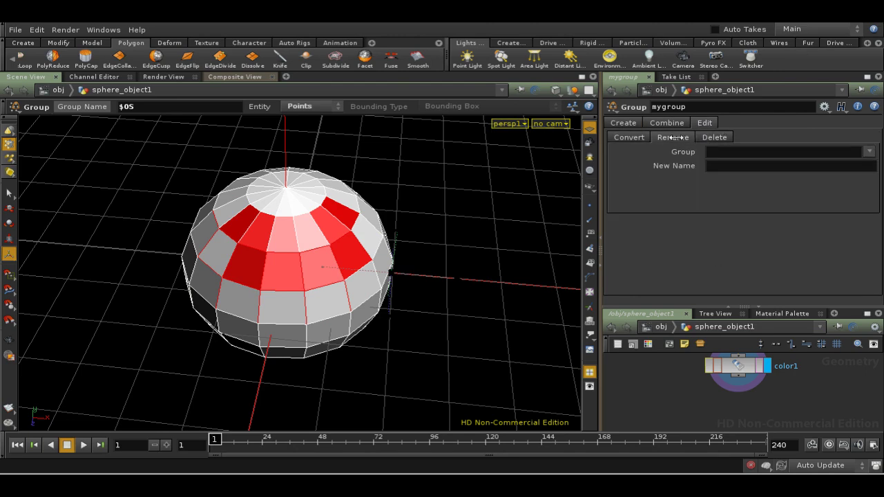
pyautogui.click(628, 137)
pyautogui.click(712, 138)
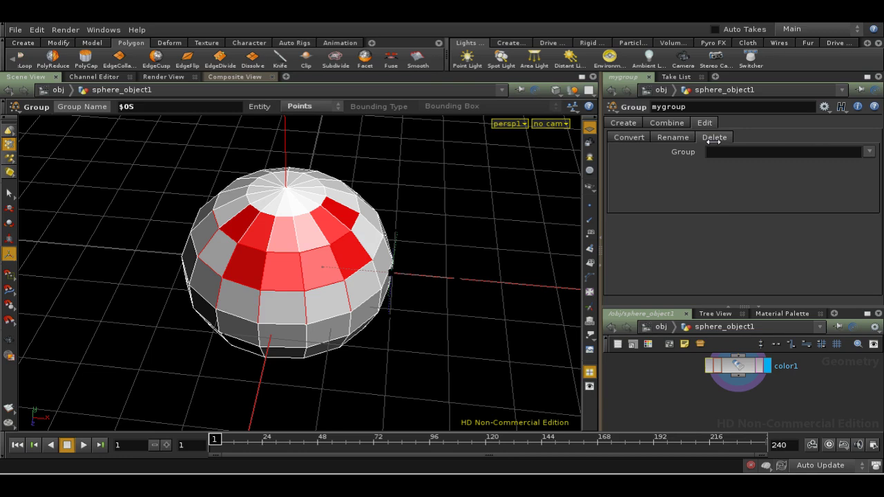
pyautogui.click(674, 137)
# - Frame the nodes in the network editor
pyautogui.press('h')
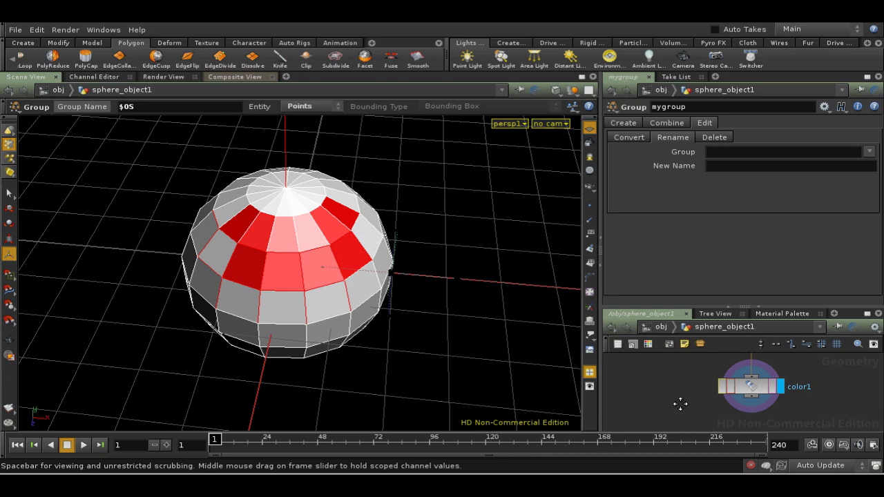
pyautogui.press('End')
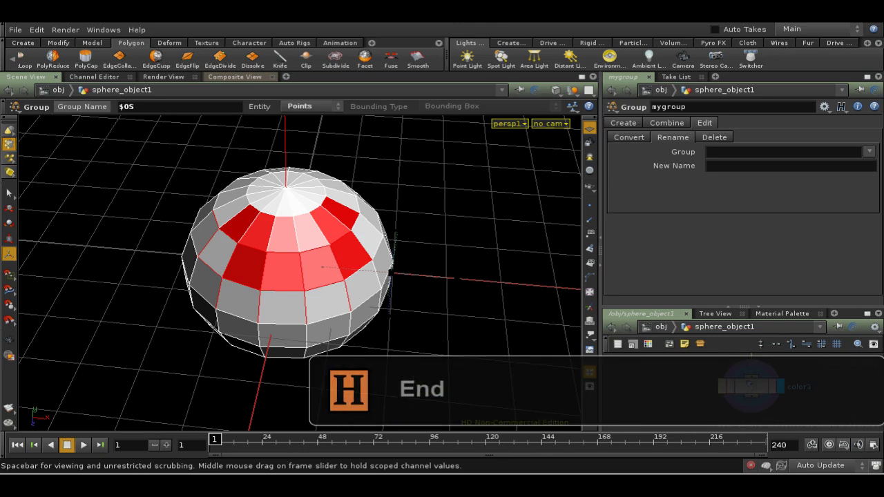
pyautogui.rightClick(814, 487)
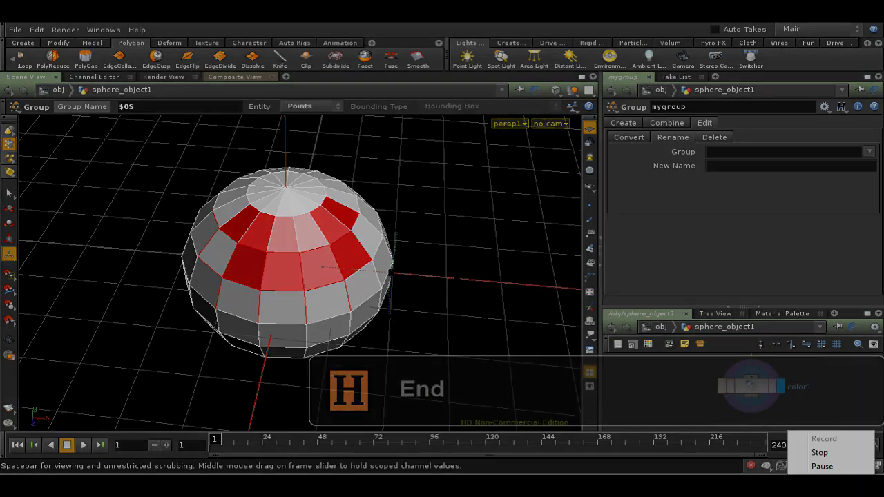